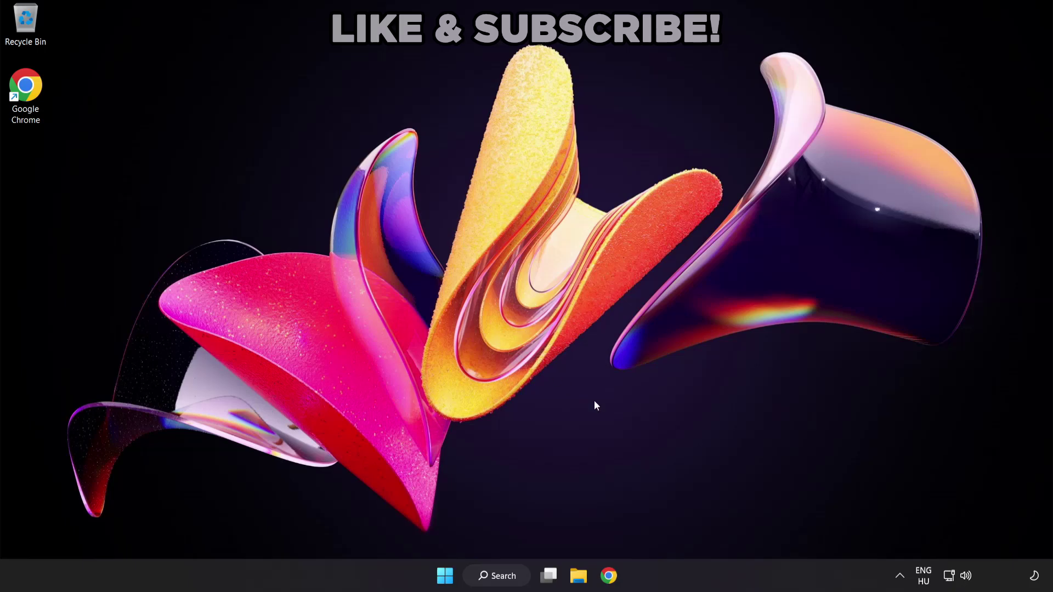
Step: Switch the Quick Settings sound output from CABLE Input to Speakers (High Definition Audio Device)
{"action": "left_click", "coordinate": [966, 576]}
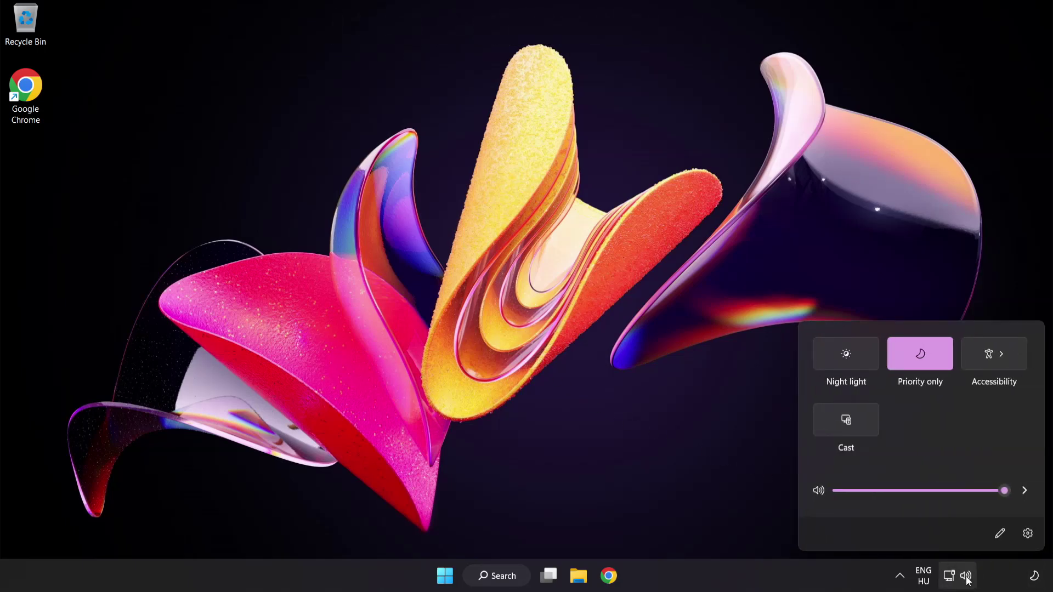
{"action": "left_click", "coordinate": [1024, 493]}
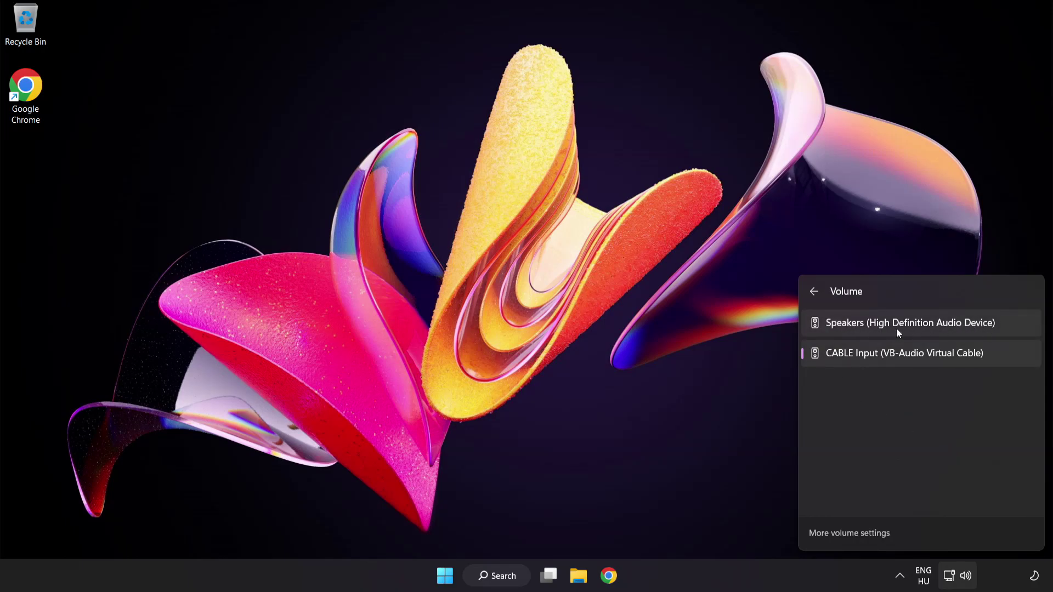
{"action": "left_click", "coordinate": [1006, 326]}
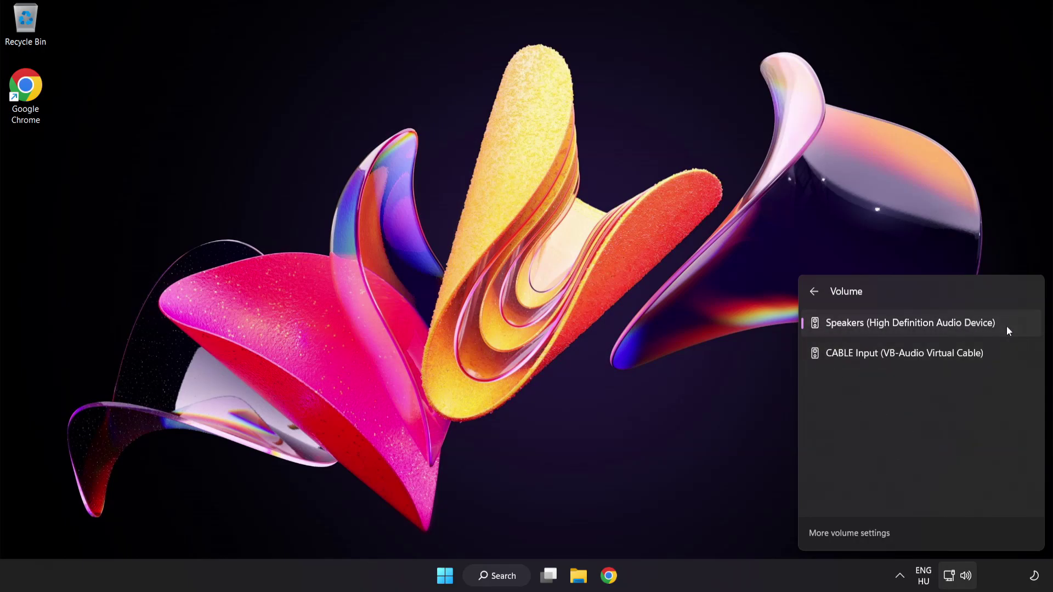
{"action": "left_click", "coordinate": [501, 286]}
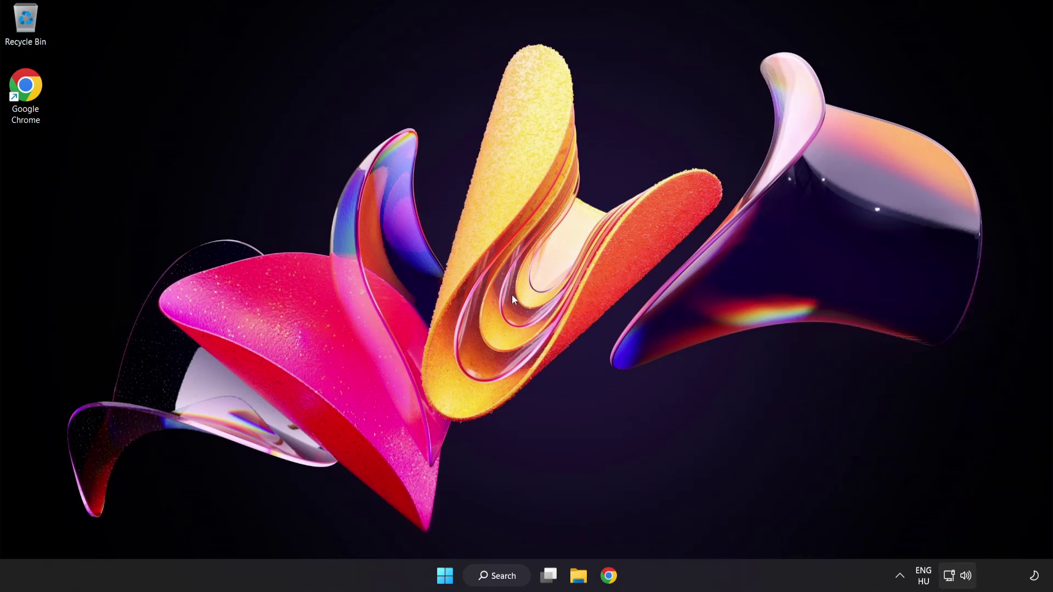
Step: Reset devices and app volumes in the Volume mixer, then close Settings
{"action": "right_click", "coordinate": [966, 576]}
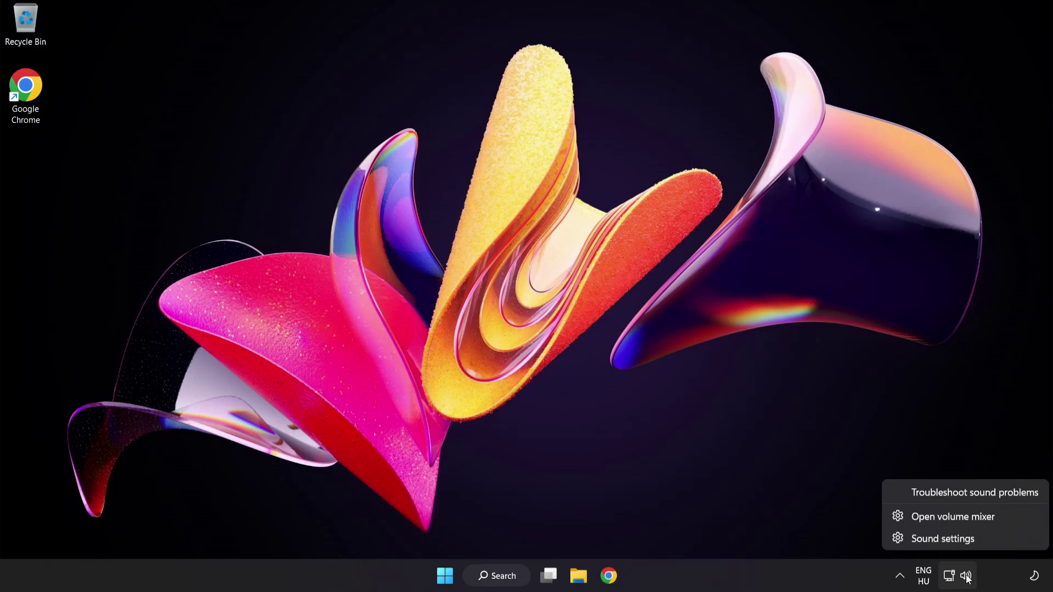
{"action": "left_click", "coordinate": [1010, 517]}
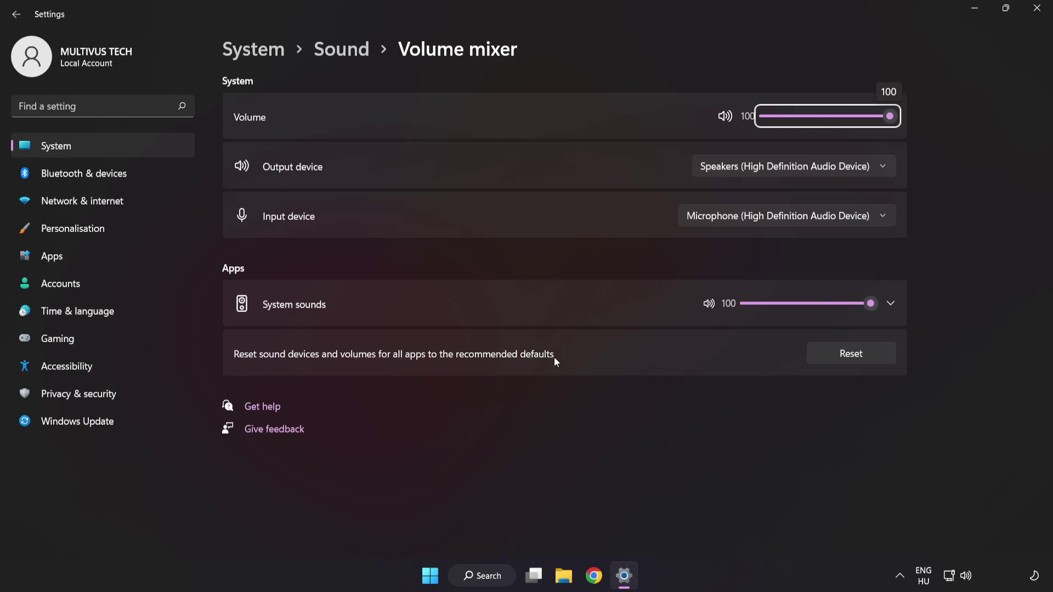
{"action": "left_click", "coordinate": [872, 360]}
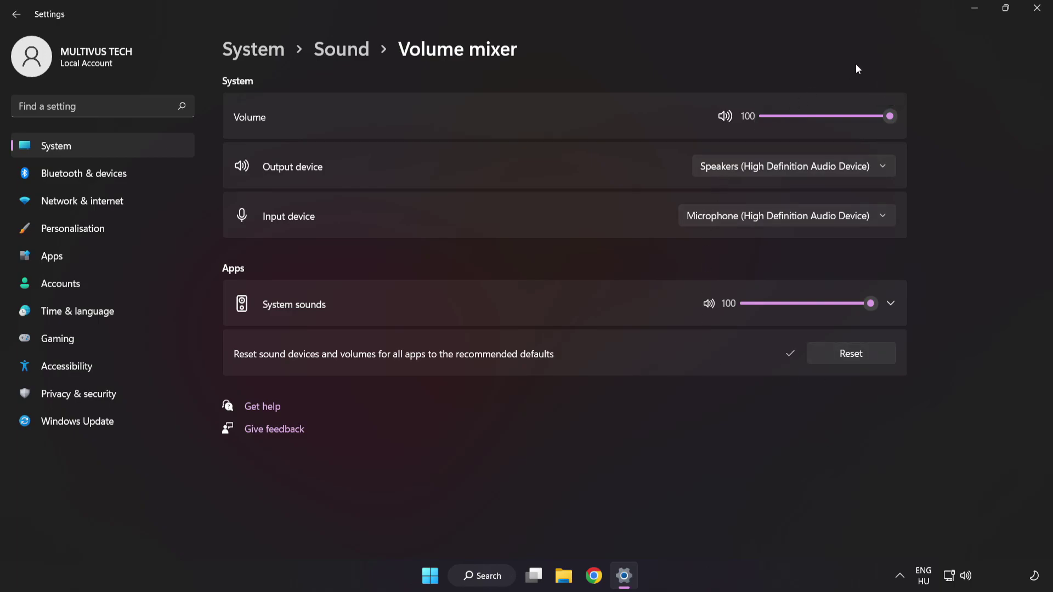
{"action": "left_click", "coordinate": [1038, 10]}
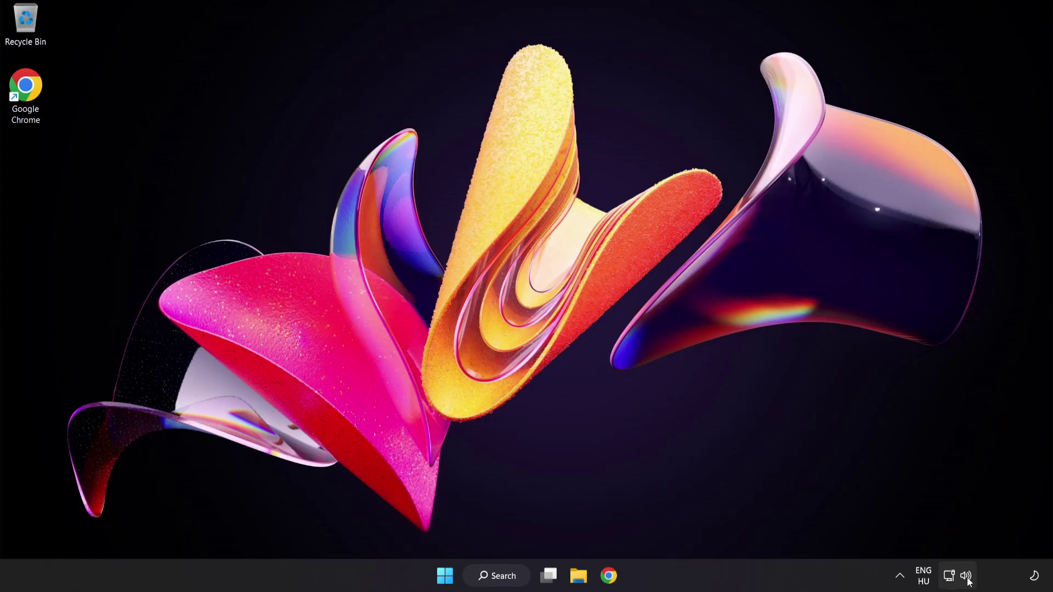
Step: Bring up the Sound settings page from the tray, leaving output volume at 100
{"action": "right_click", "coordinate": [965, 575]}
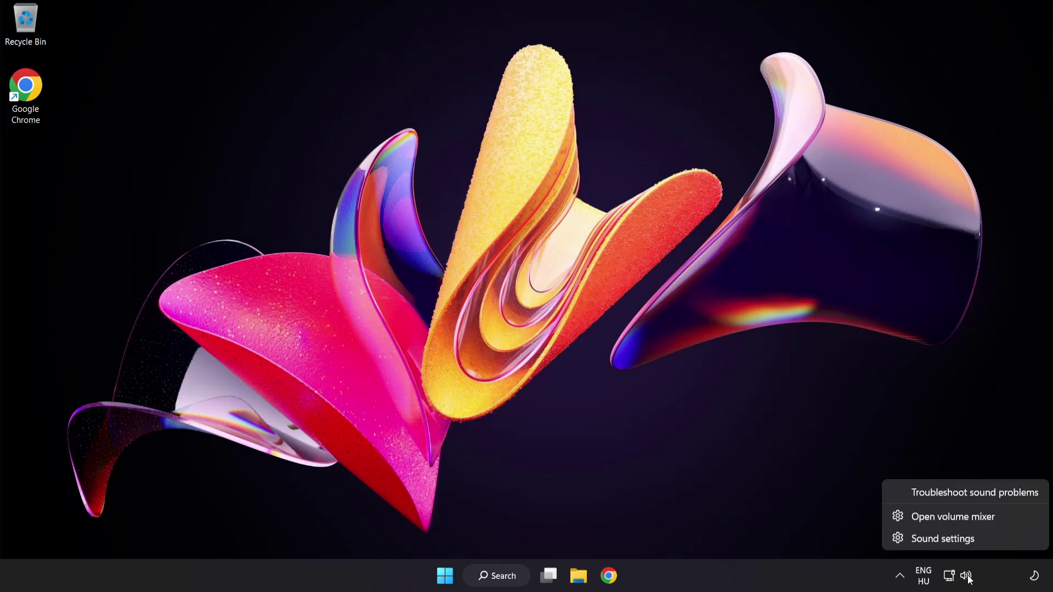
{"action": "left_click", "coordinate": [978, 540]}
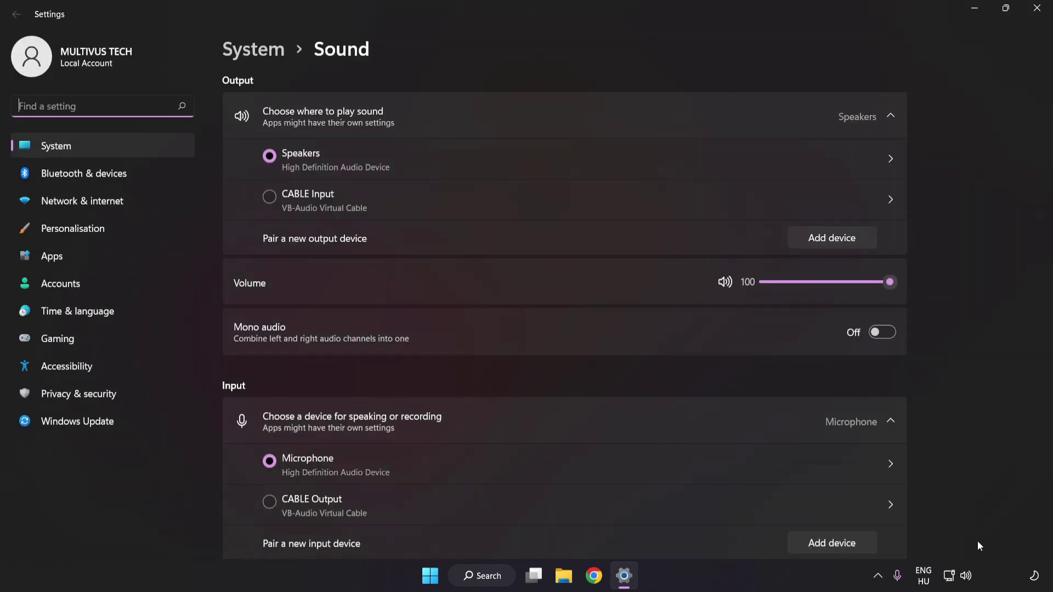
{"action": "mouse_move", "coordinate": [564, 329]}
{"action": "mouse_move", "coordinate": [888, 282]}
{"action": "left_mouse_down"}
{"action": "mouse_move", "coordinate": [848, 284]}
{"action": "mouse_move", "coordinate": [893, 282]}
{"action": "left_mouse_up"}
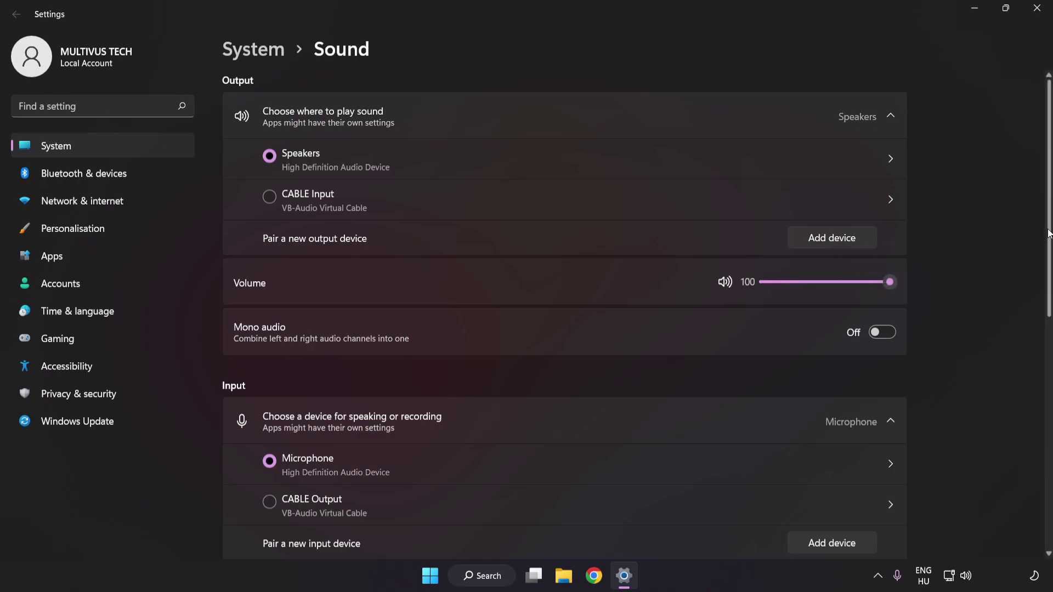
{"action": "scroll", "coordinate": [1036, 368], "scroll_direction": "down", "scroll_amount": 5}
{"action": "scroll", "coordinate": [1036, 368], "scroll_direction": "down", "scroll_amount": 3}
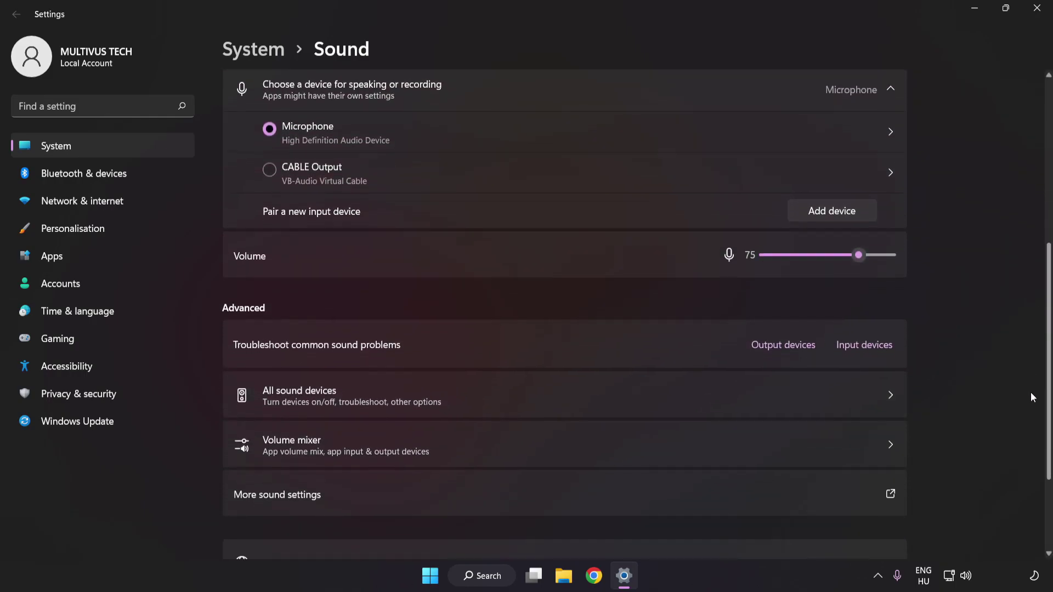
{"action": "scroll", "coordinate": [1034, 415], "scroll_direction": "down", "scroll_amount": 3}
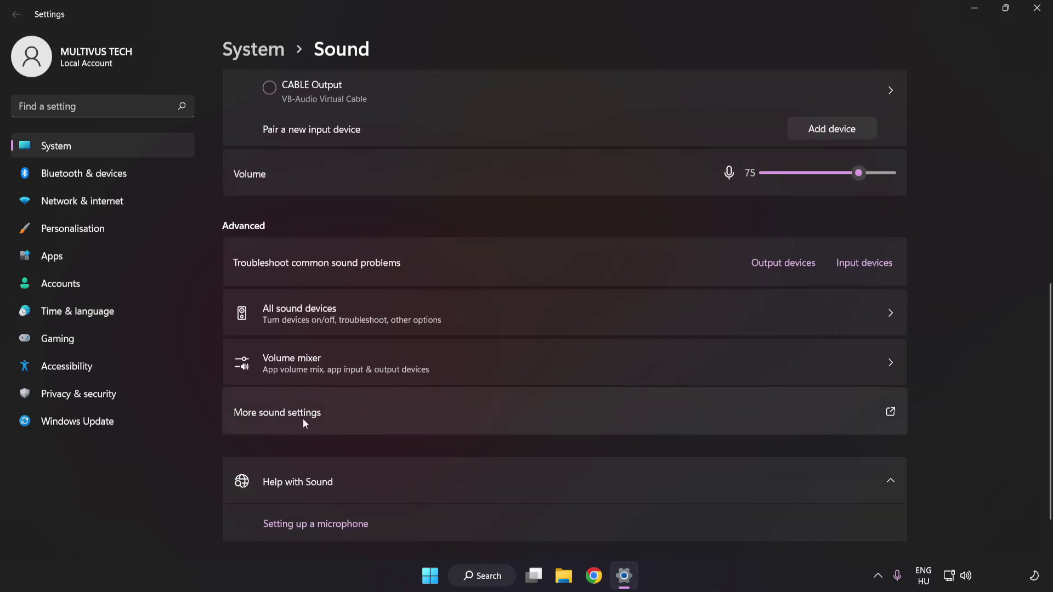
Step: Disable CABLE Input in the centred Sound dialog, then bring up Speakers' options
{"action": "left_click", "coordinate": [484, 412]}
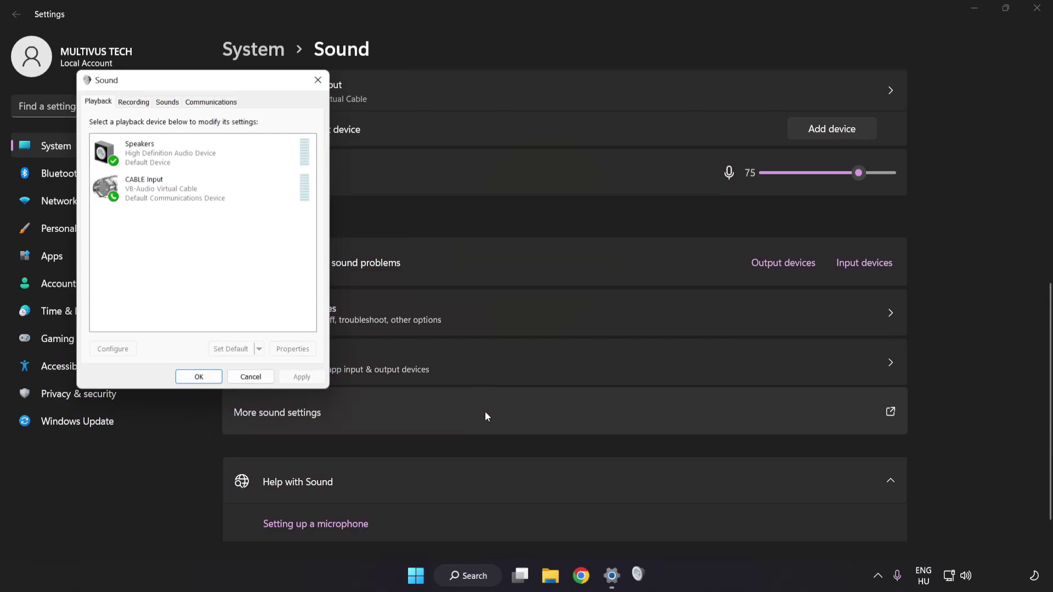
{"action": "left_click_drag", "start_coordinate": [207, 84], "coordinate": [527, 157]}
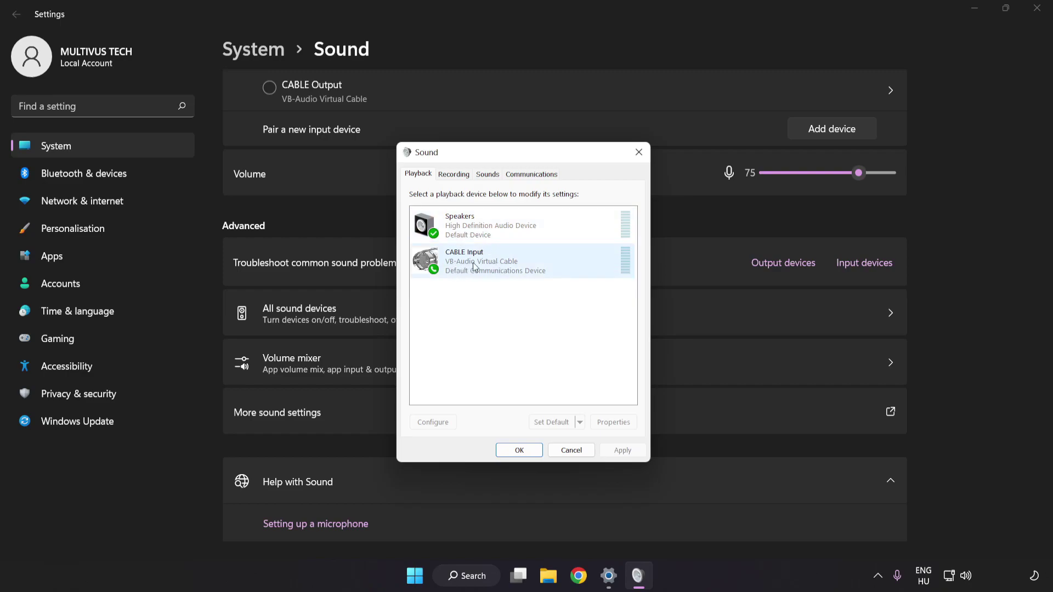
{"action": "right_click", "coordinate": [513, 263]}
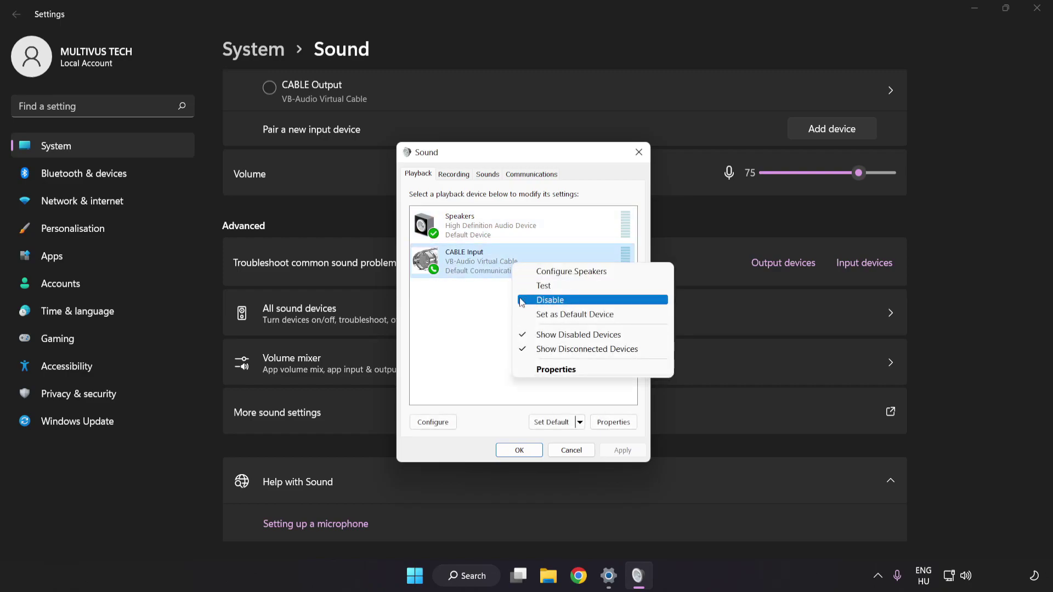
{"action": "left_click", "coordinate": [564, 301]}
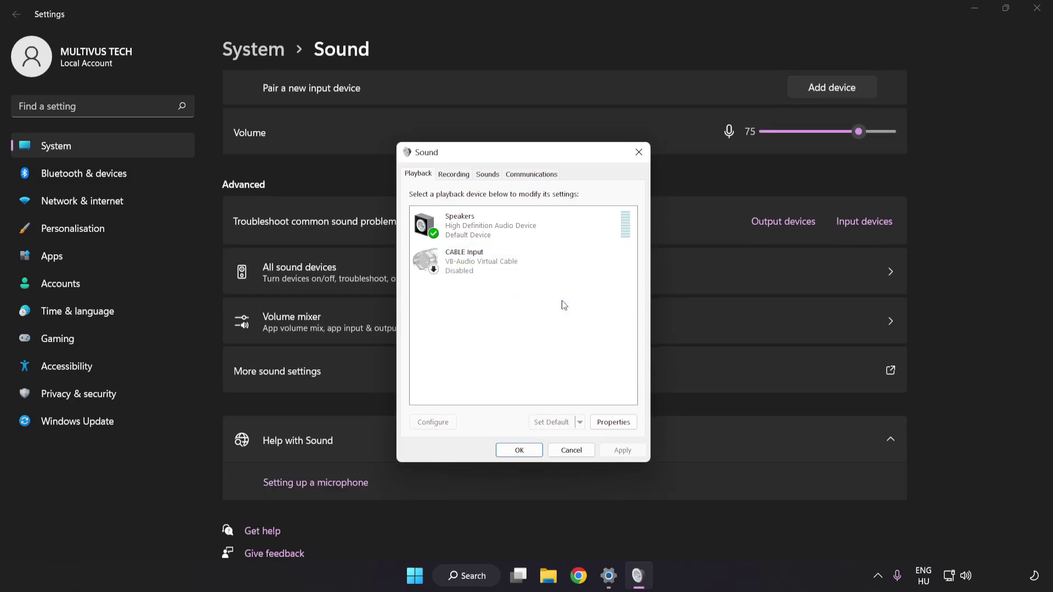
{"action": "left_click", "coordinate": [494, 231]}
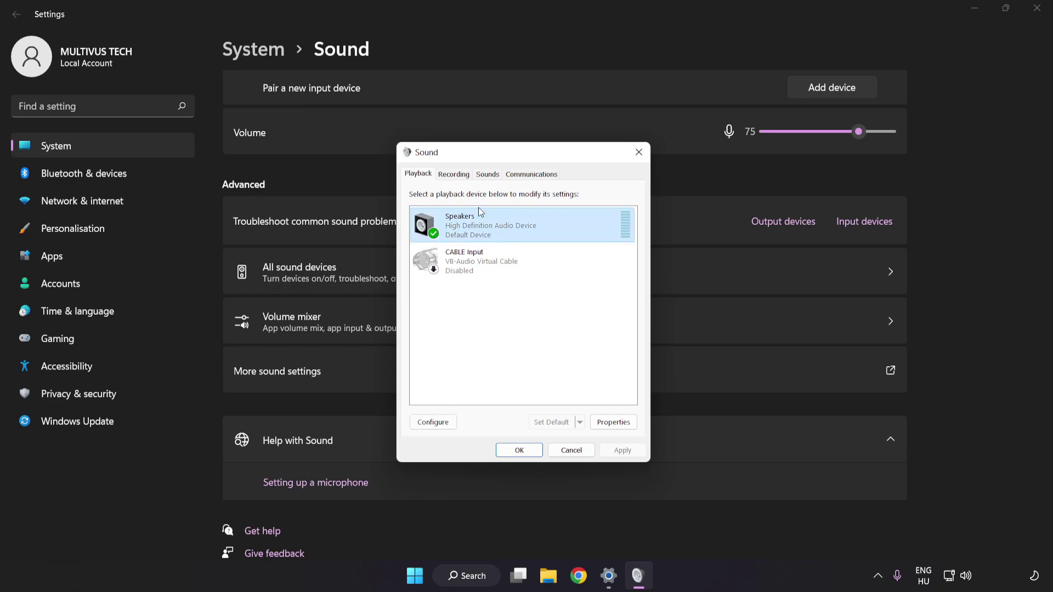
{"action": "right_click", "coordinate": [548, 225]}
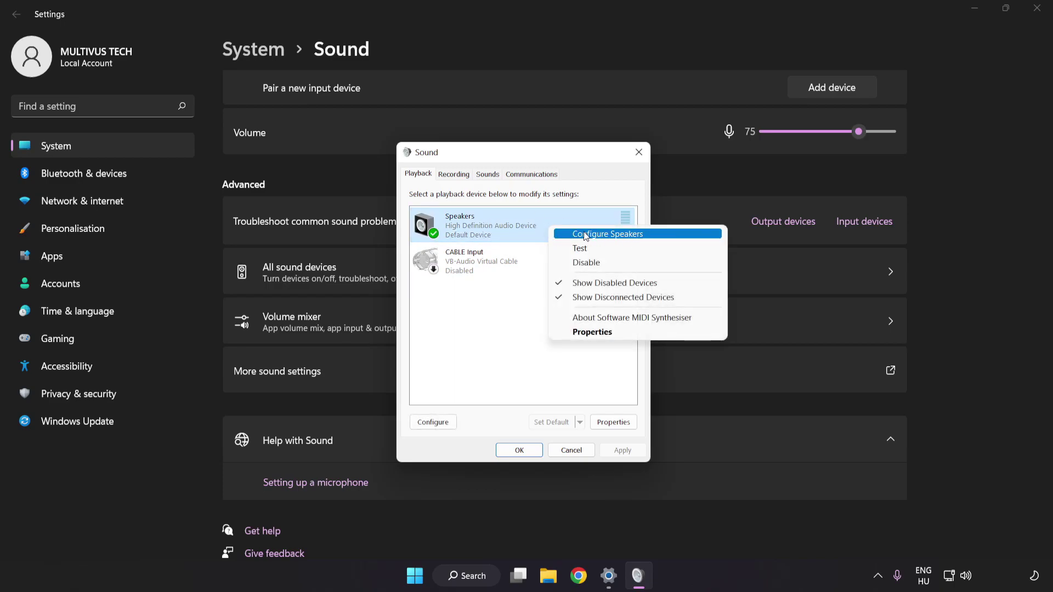
Step: Configure Speakers as 7.1 Surround, keeping all optional and full-range speakers ticked
{"action": "left_click", "coordinate": [654, 240]}
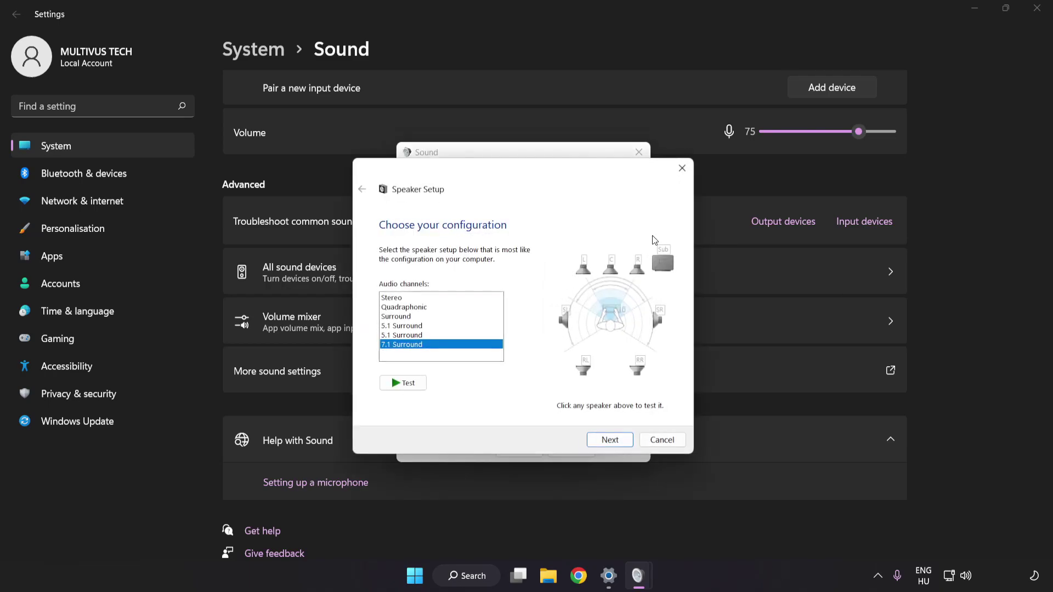
{"action": "left_click", "coordinate": [395, 298]}
{"action": "left_click", "coordinate": [404, 326]}
{"action": "left_click", "coordinate": [407, 345]}
{"action": "left_click", "coordinate": [610, 439]}
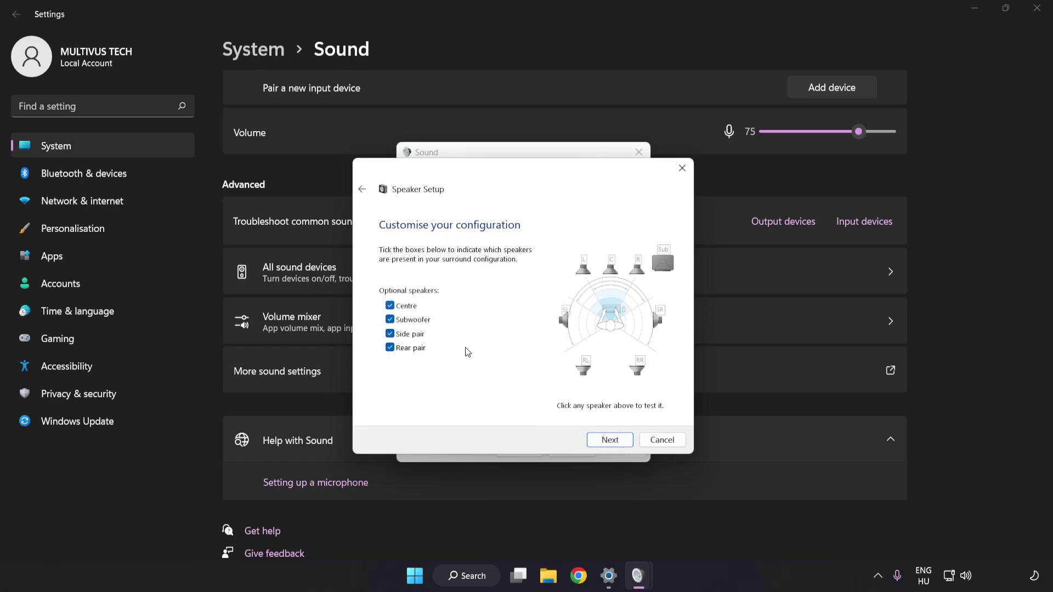
{"action": "left_click", "coordinate": [610, 440]}
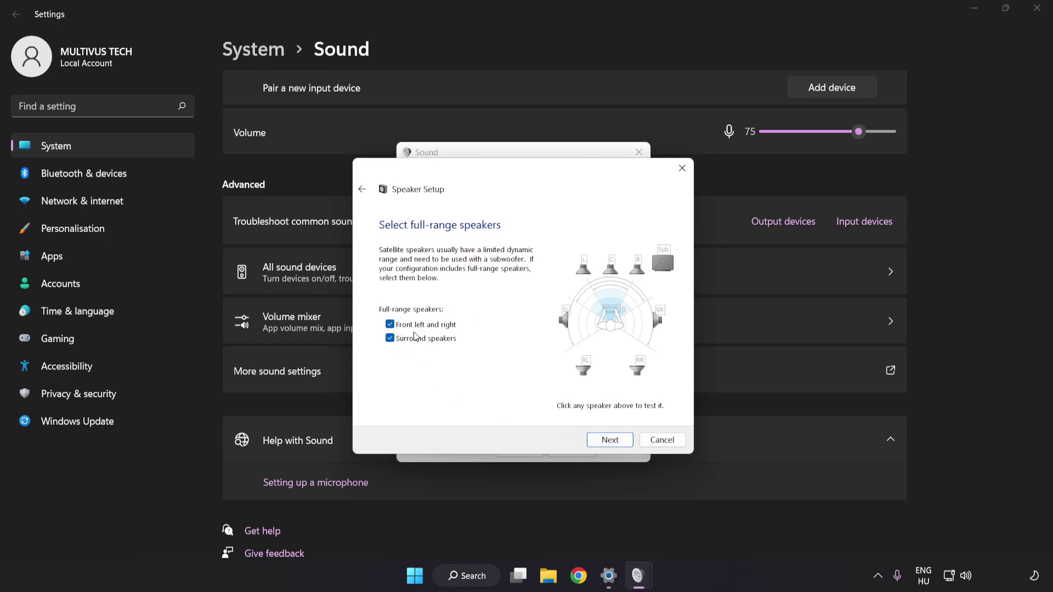
{"action": "left_click", "coordinate": [610, 440]}
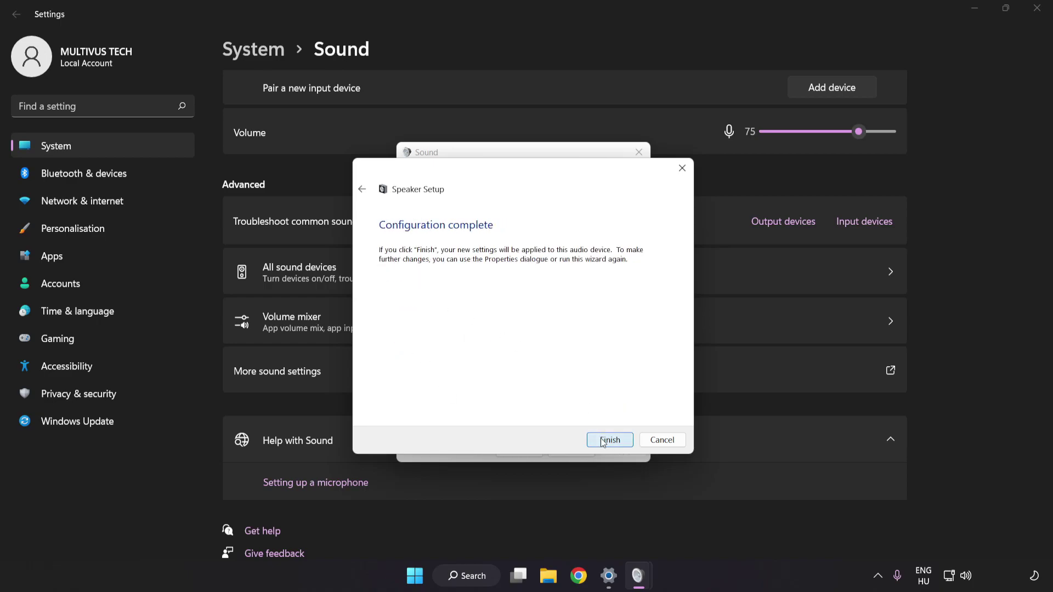
{"action": "left_click", "coordinate": [610, 440]}
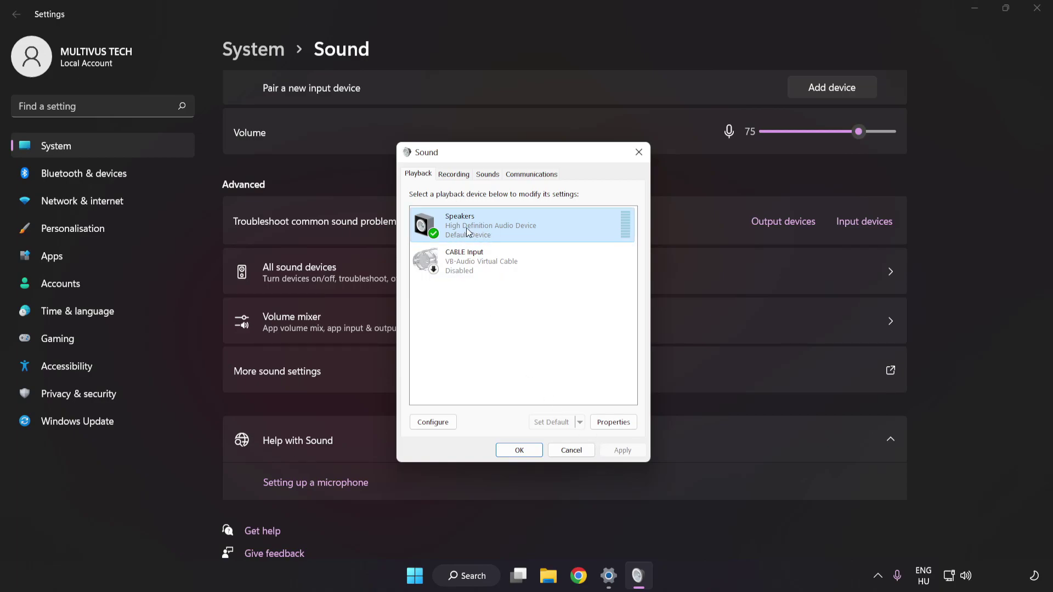
Step: Disable all audio enhancements in Speakers Properties and apply the change
{"action": "left_click", "coordinate": [612, 422]}
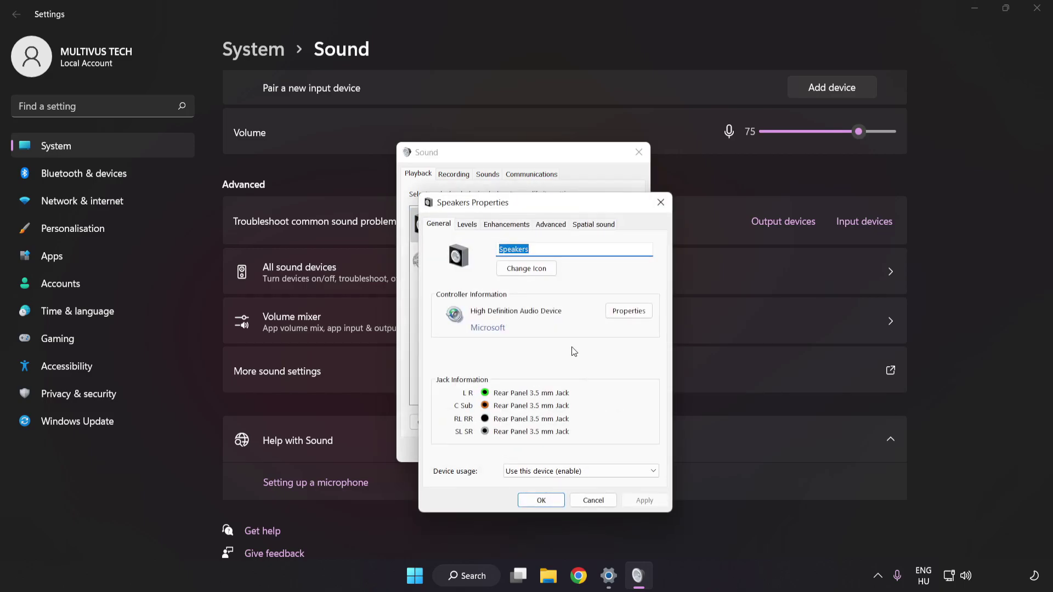
{"action": "left_click_drag", "start_coordinate": [535, 217], "coordinate": [512, 168]}
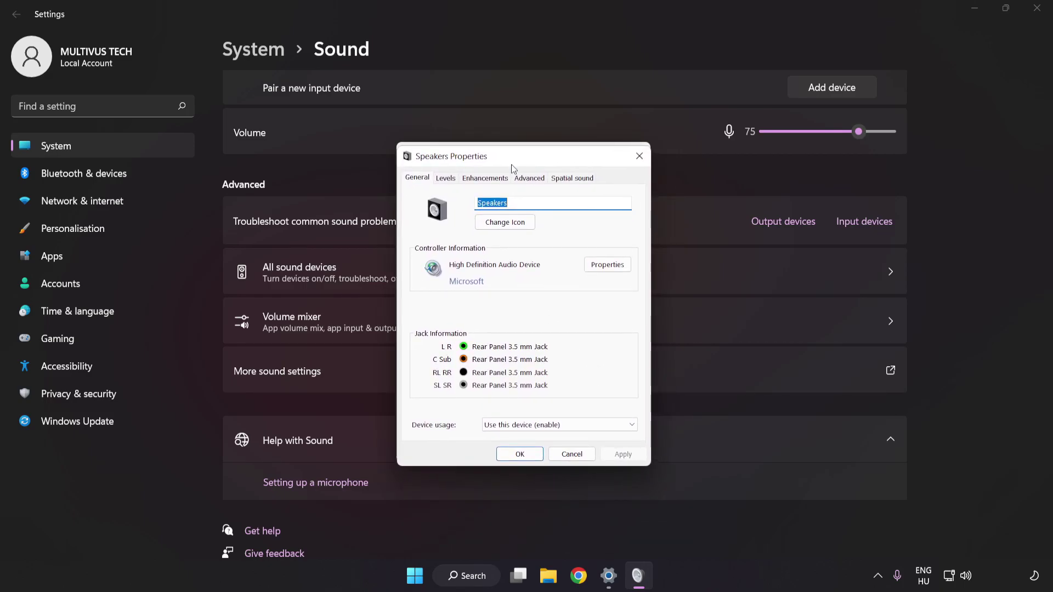
{"action": "left_click", "coordinate": [482, 183]}
{"action": "left_click", "coordinate": [420, 235]}
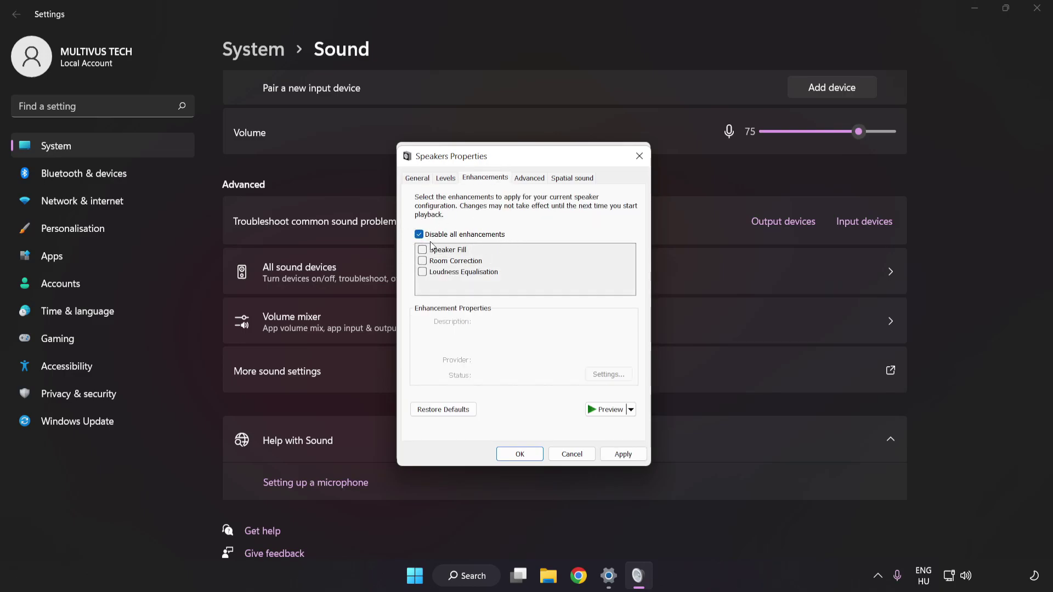
{"action": "left_click", "coordinate": [622, 454]}
Step: Keep the default format at 16 bit, 48000 Hz (DVD Quality) and close both dialogs
{"action": "left_click", "coordinate": [528, 178]}
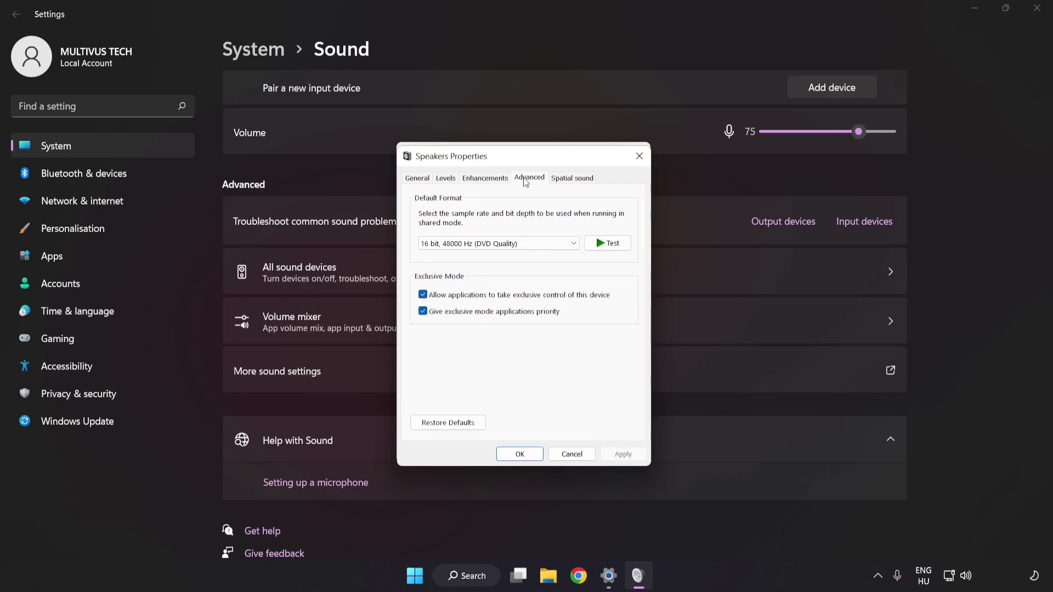
{"action": "left_click", "coordinate": [527, 246]}
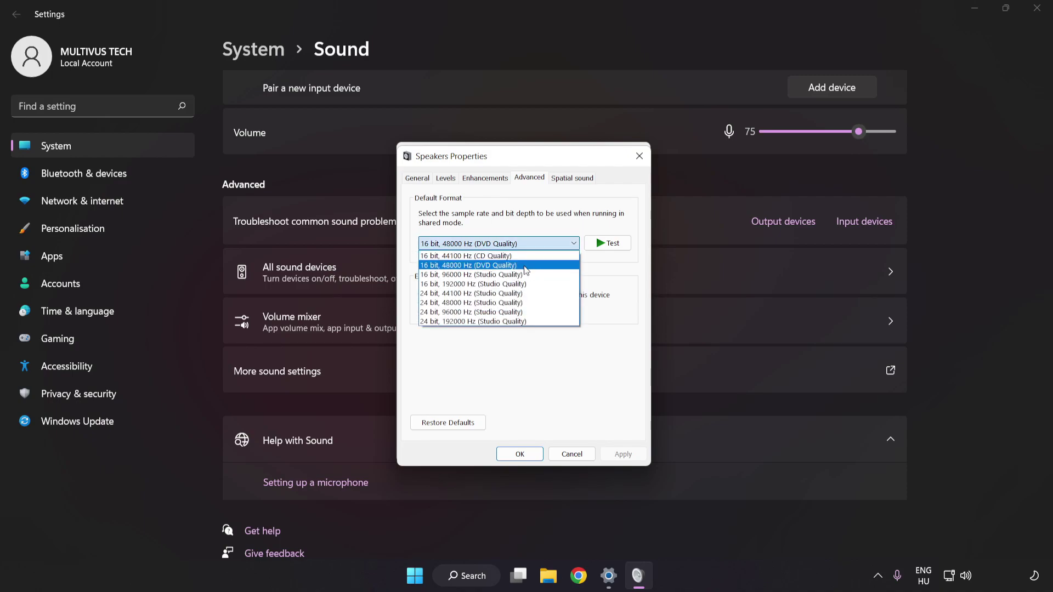
{"action": "left_click", "coordinate": [493, 265]}
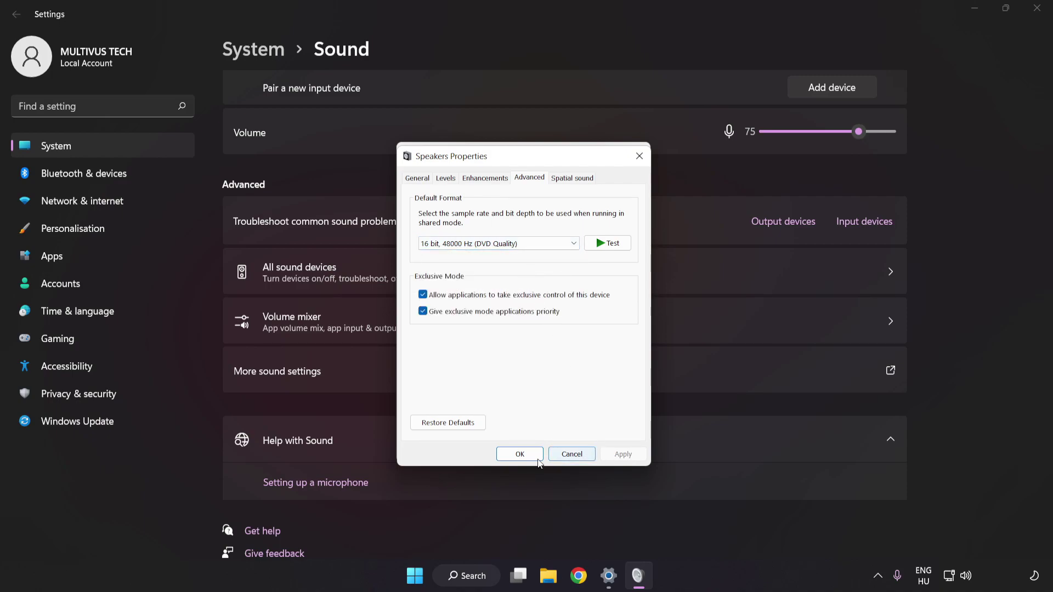
{"action": "left_click", "coordinate": [519, 455]}
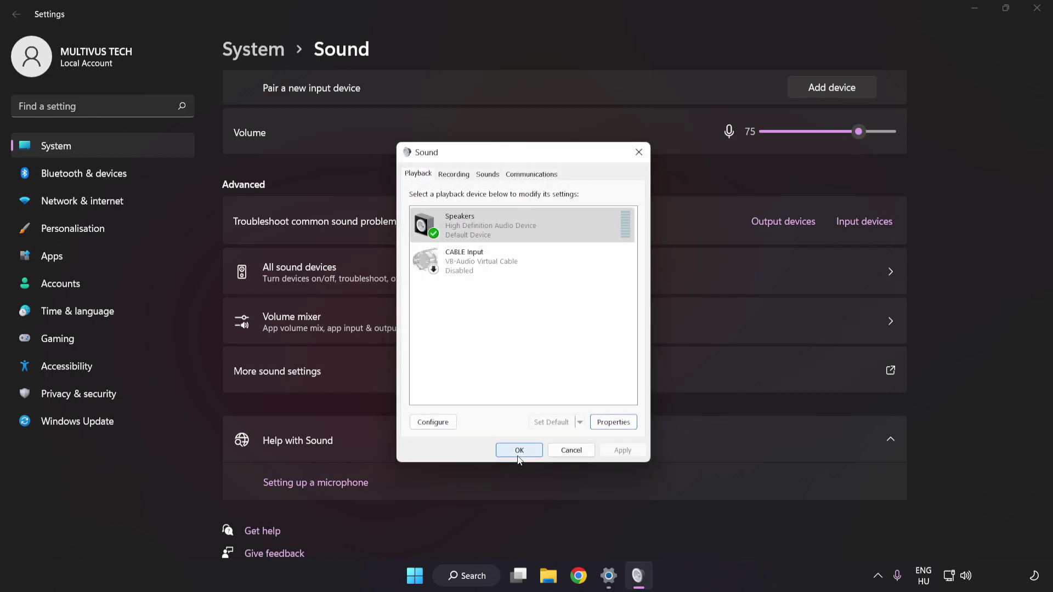
{"action": "left_click", "coordinate": [519, 450]}
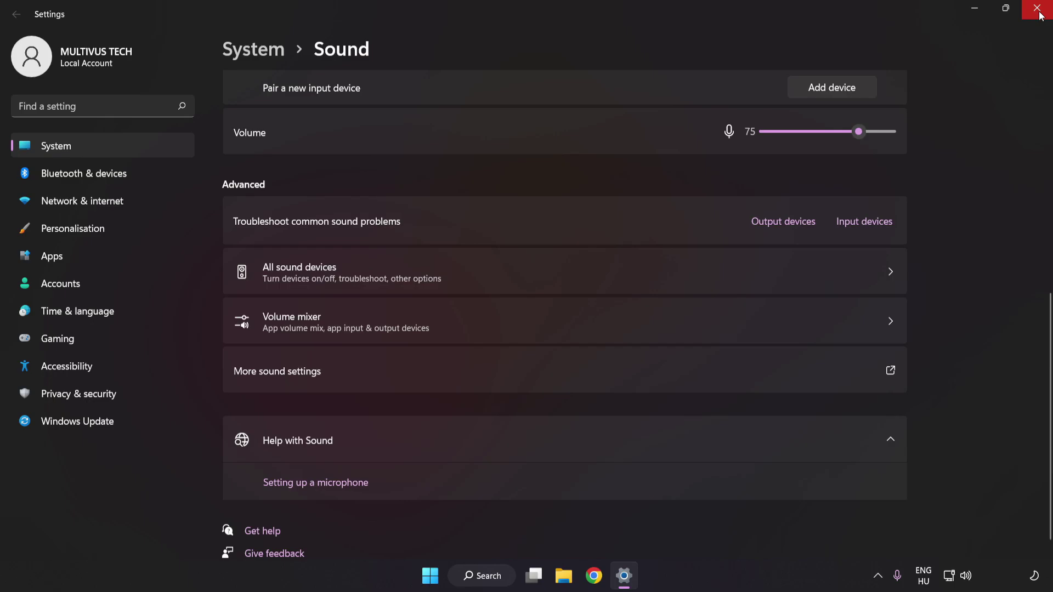
Step: Close Settings and restart the computer from the Start menu's power options
{"action": "left_click", "coordinate": [1039, 11]}
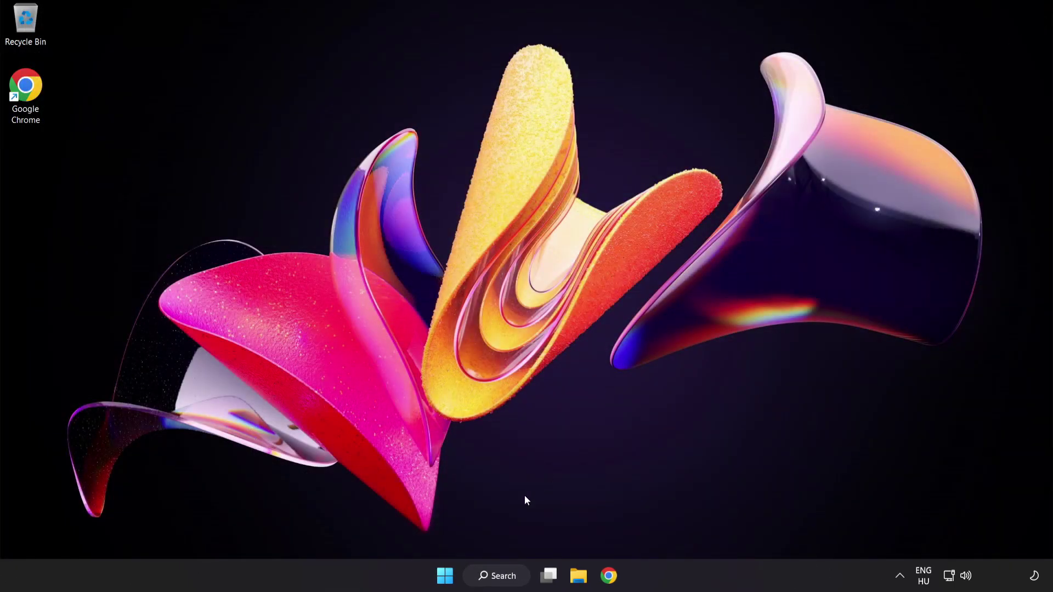
{"action": "left_click", "coordinate": [444, 576]}
{"action": "left_click", "coordinate": [699, 528]}
Step: Search for 'device manager' and launch Device Manager from the results
{"action": "left_click", "coordinate": [499, 576]}
{"action": "type", "text": "dev"}
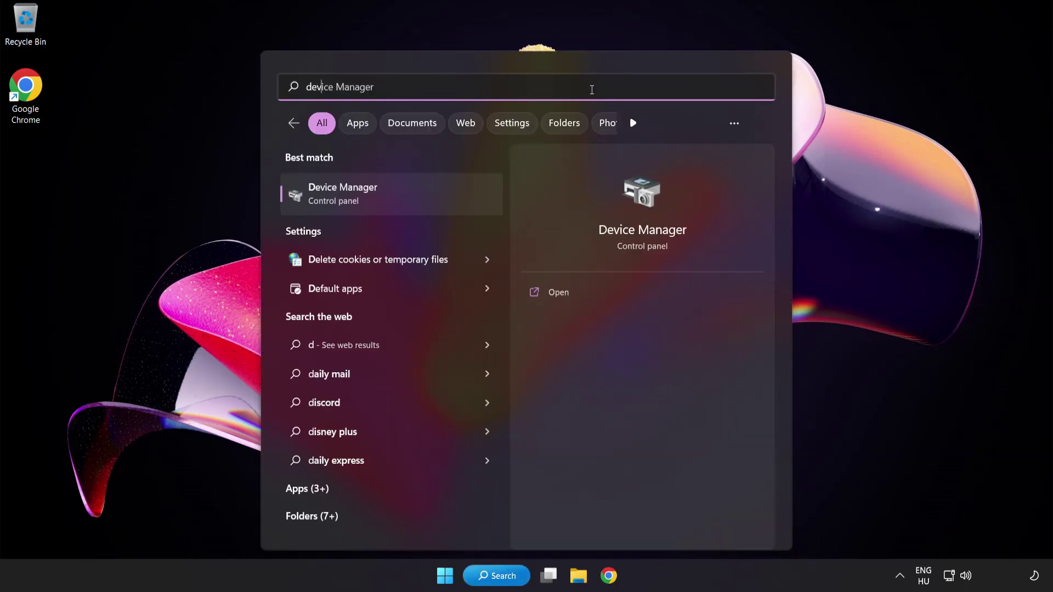
{"action": "type", "text": "ice manager"}
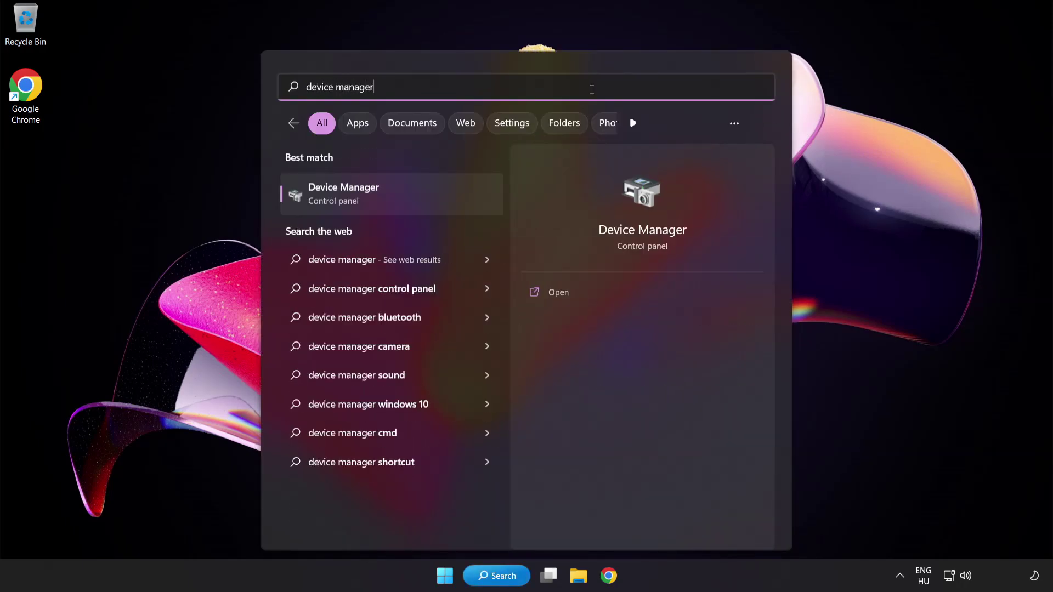
{"action": "left_click", "coordinate": [408, 198]}
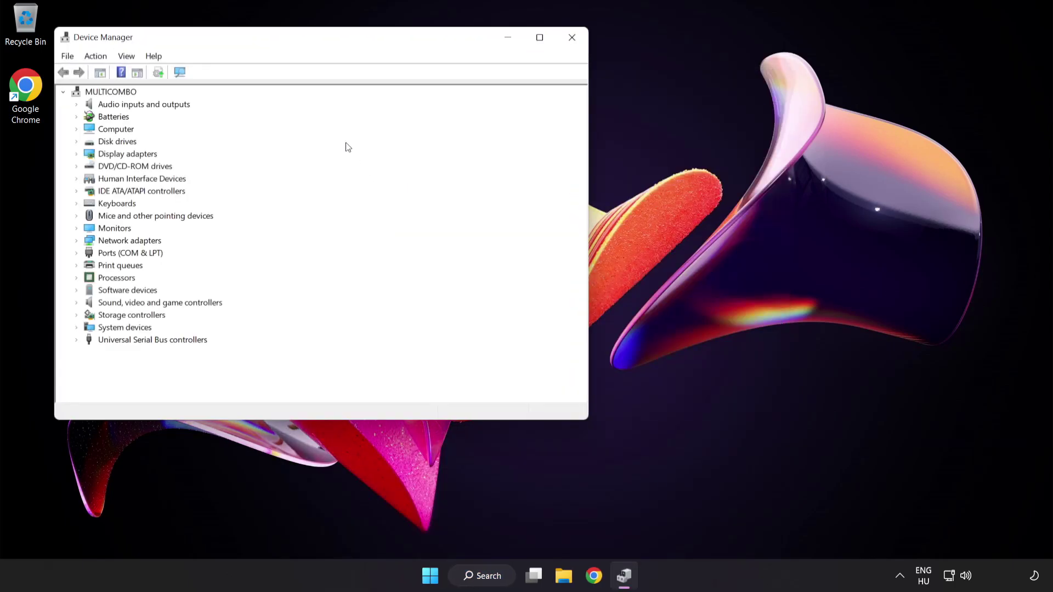
Step: Show High Definition Audio Device under Sound, video and game controllers and open its context menu
{"action": "left_click_drag", "start_coordinate": [310, 44], "coordinate": [505, 115]}
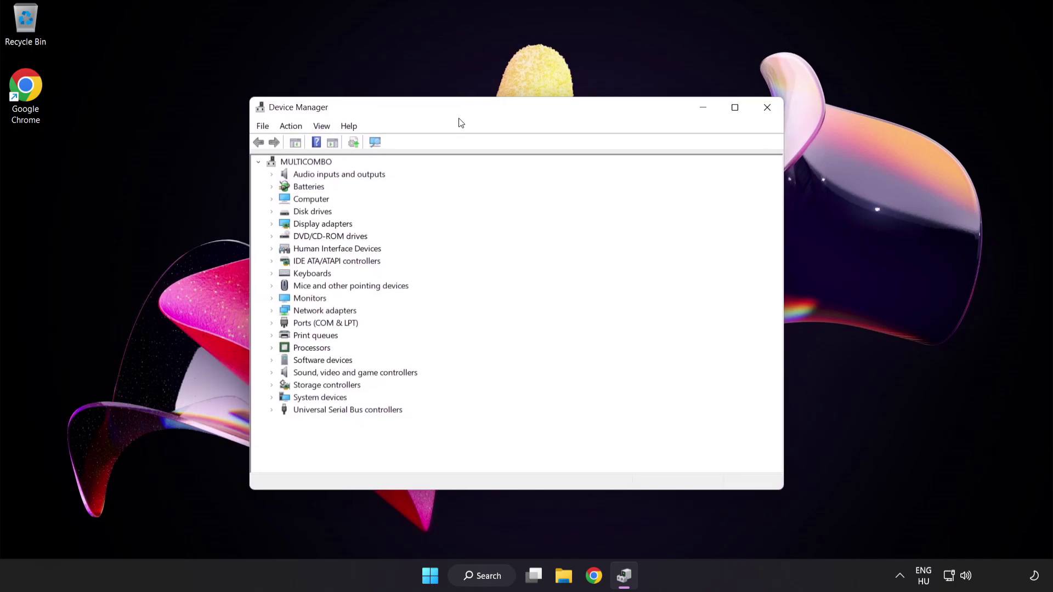
{"action": "left_click", "coordinate": [286, 374]}
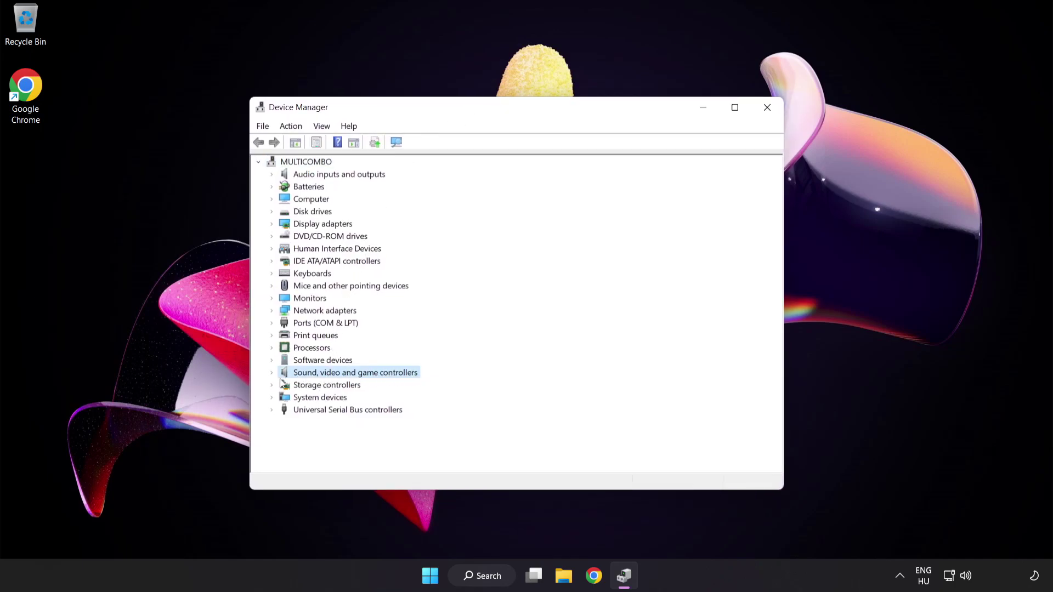
{"action": "left_click", "coordinate": [272, 375]}
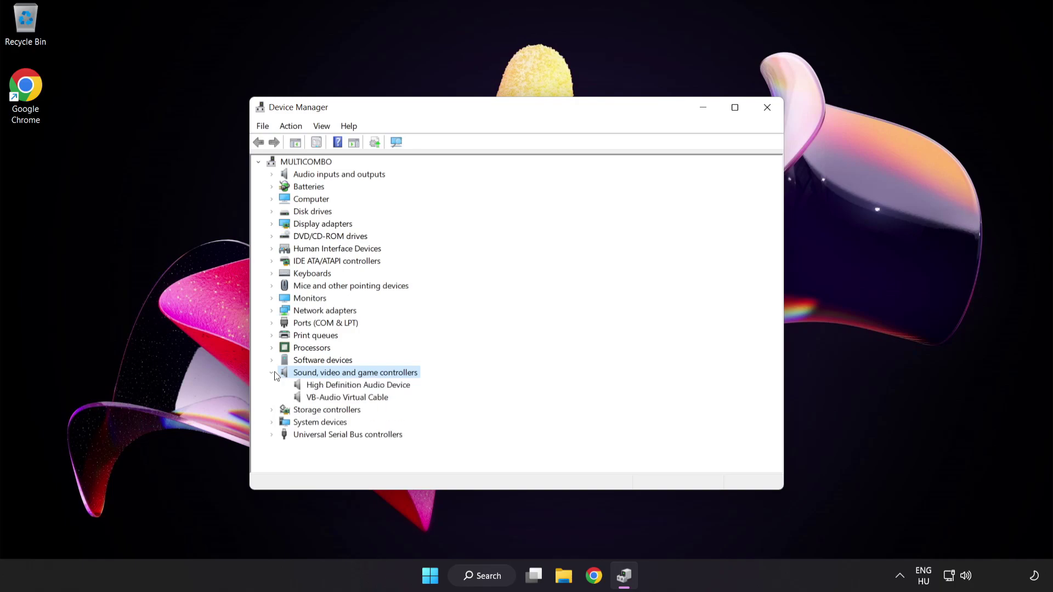
{"action": "left_click", "coordinate": [317, 386]}
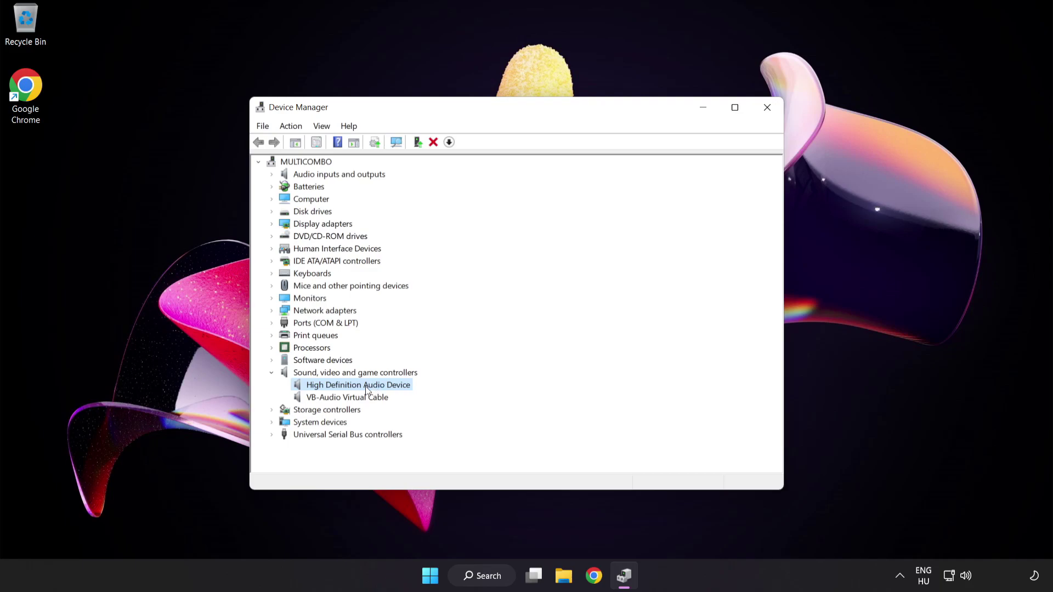
{"action": "right_click", "coordinate": [366, 386]}
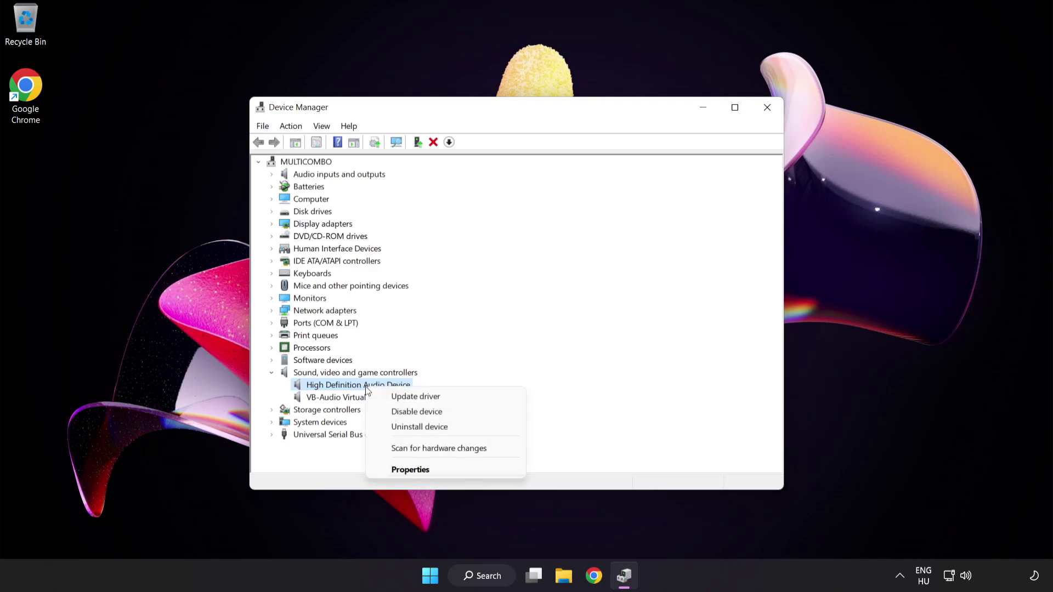
Step: Reinstall High Definition Audio Device from the drivers on this computer, accepting the warning
{"action": "left_click", "coordinate": [450, 401]}
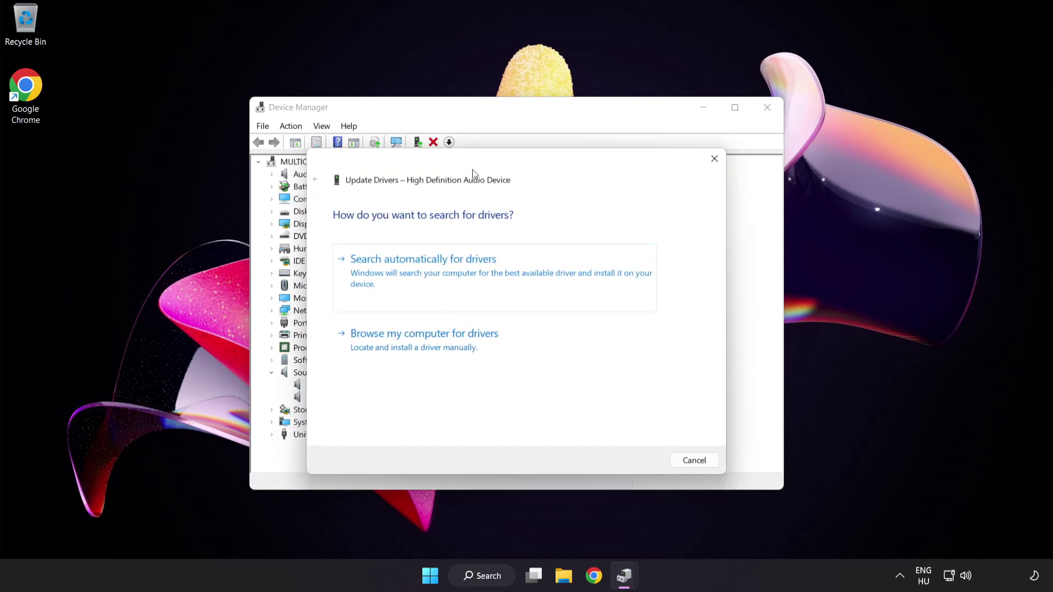
{"action": "left_click_drag", "start_coordinate": [475, 169], "coordinate": [499, 150]}
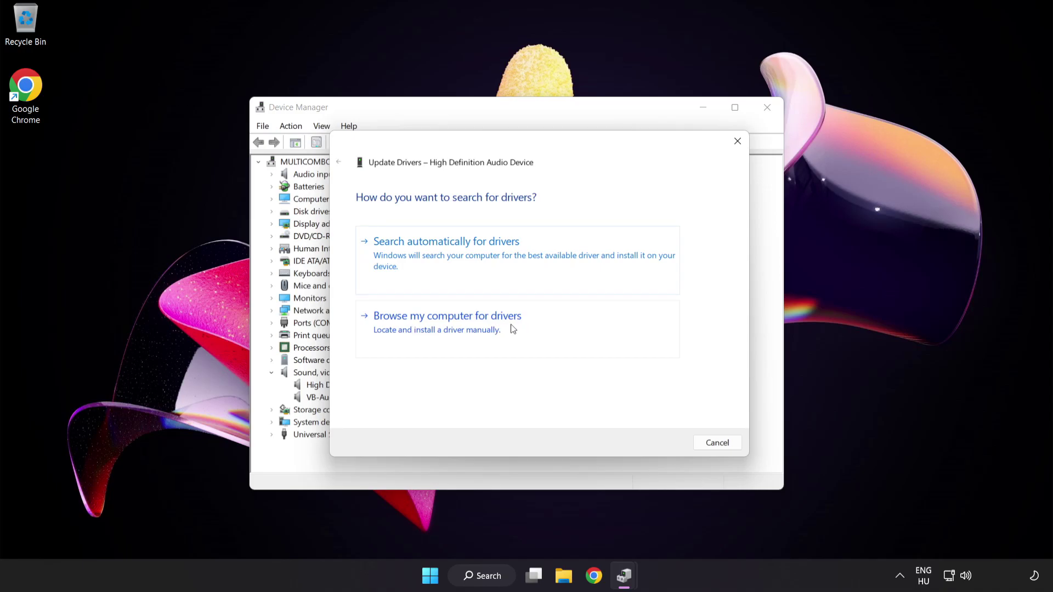
{"action": "left_click", "coordinate": [475, 333]}
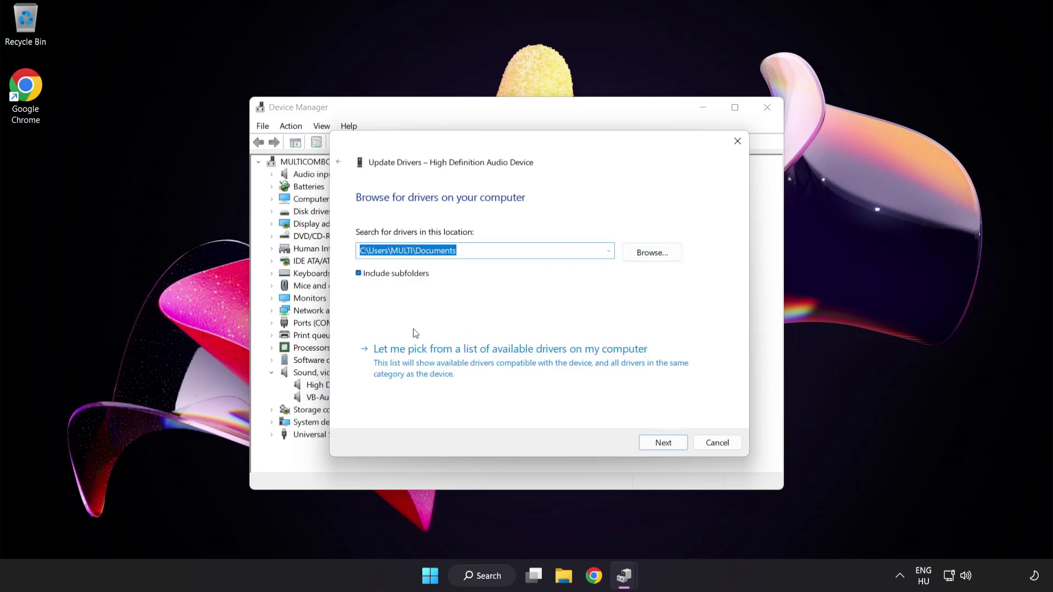
{"action": "left_click", "coordinate": [462, 370]}
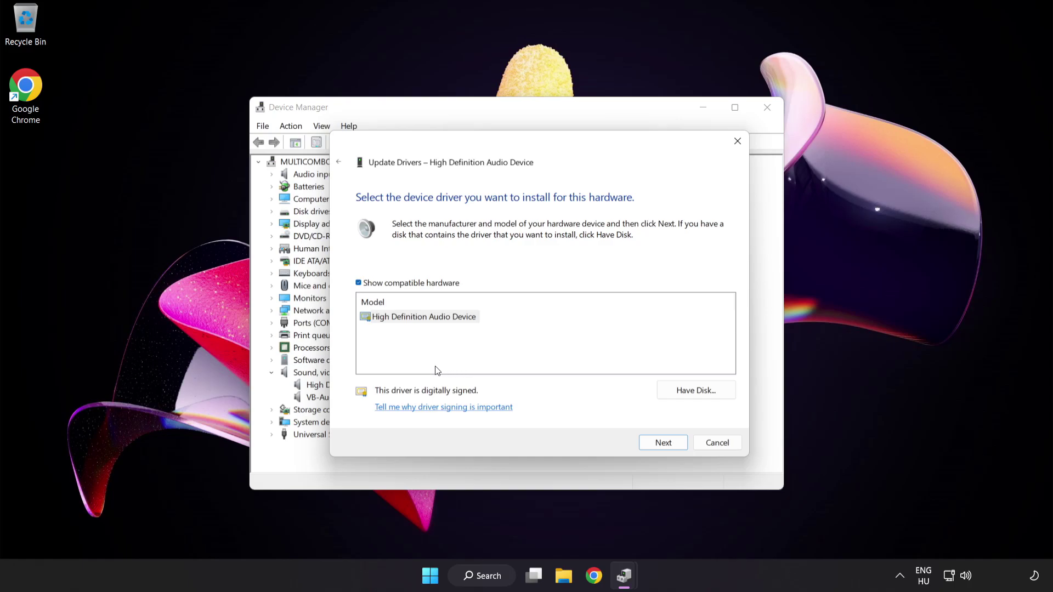
{"action": "left_click", "coordinate": [388, 322]}
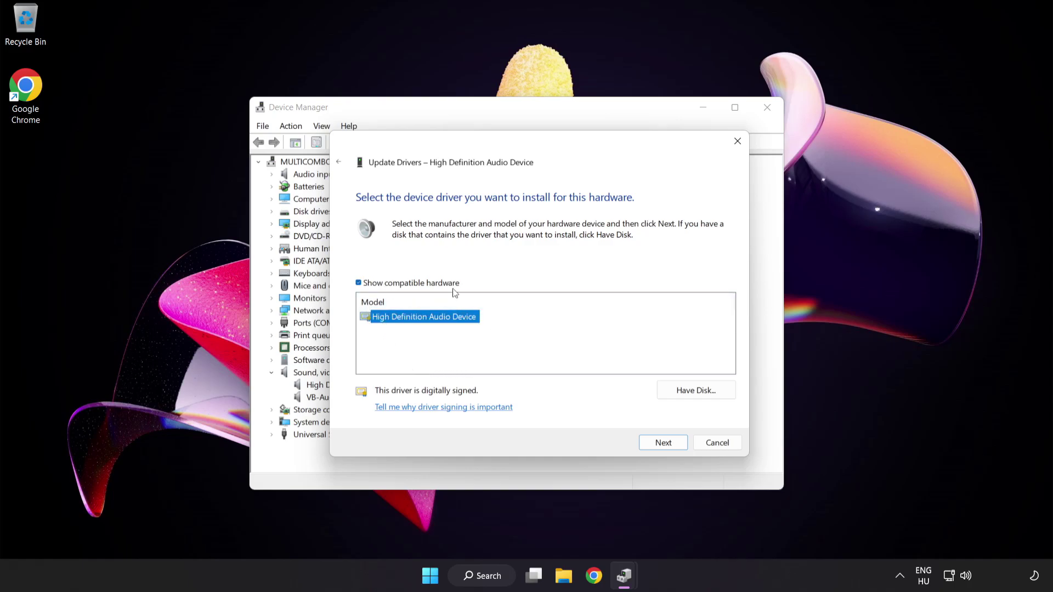
{"action": "left_click", "coordinate": [671, 445]}
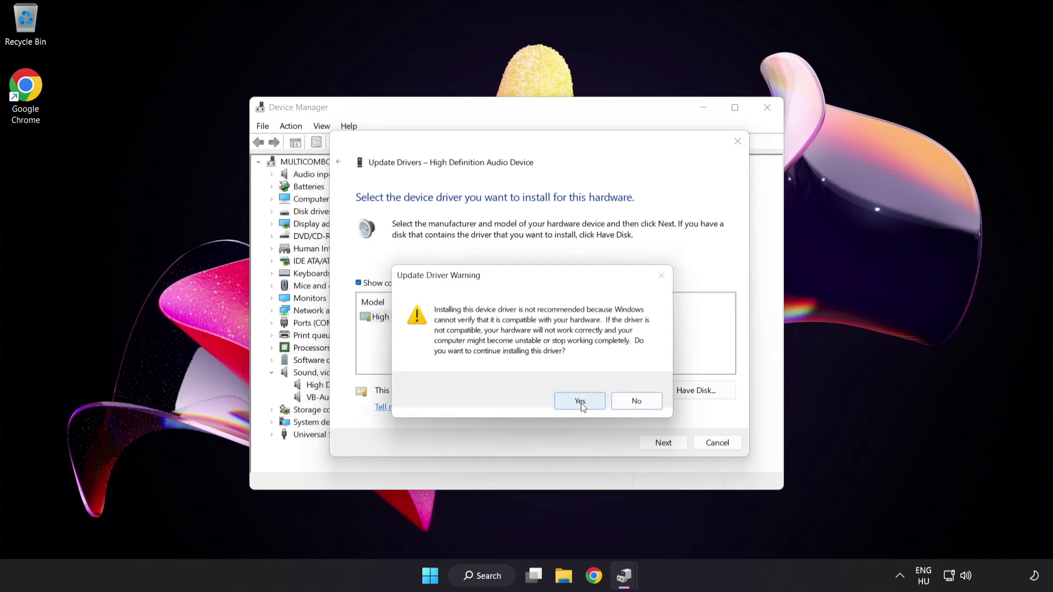
{"action": "left_click", "coordinate": [581, 403]}
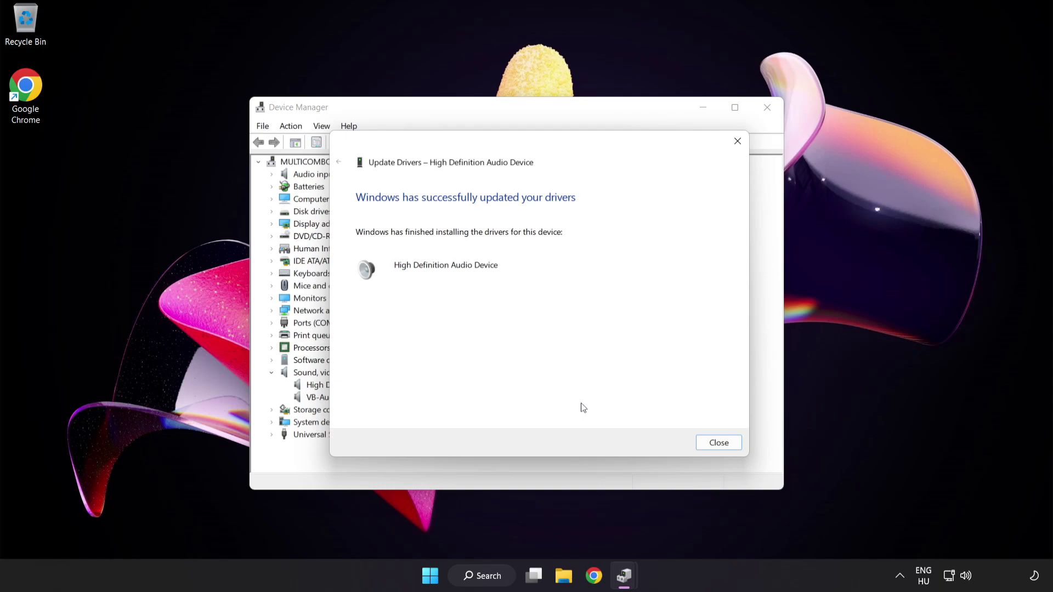
{"action": "left_click", "coordinate": [719, 442]}
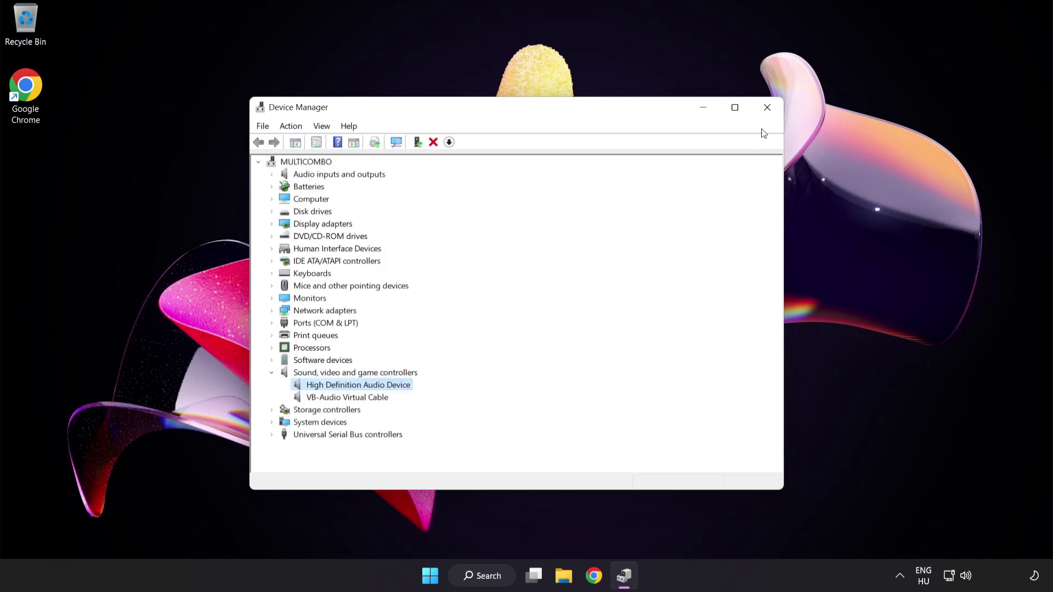
Step: Close Device Manager and restart the computer from the Start menu's power options
{"action": "left_click", "coordinate": [768, 108]}
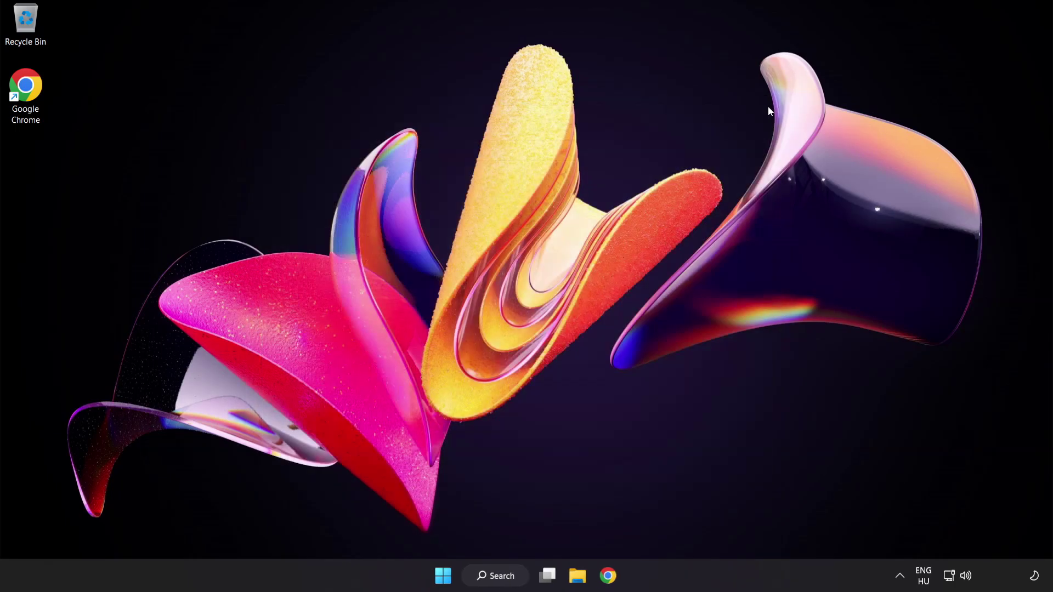
{"action": "left_click", "coordinate": [445, 574]}
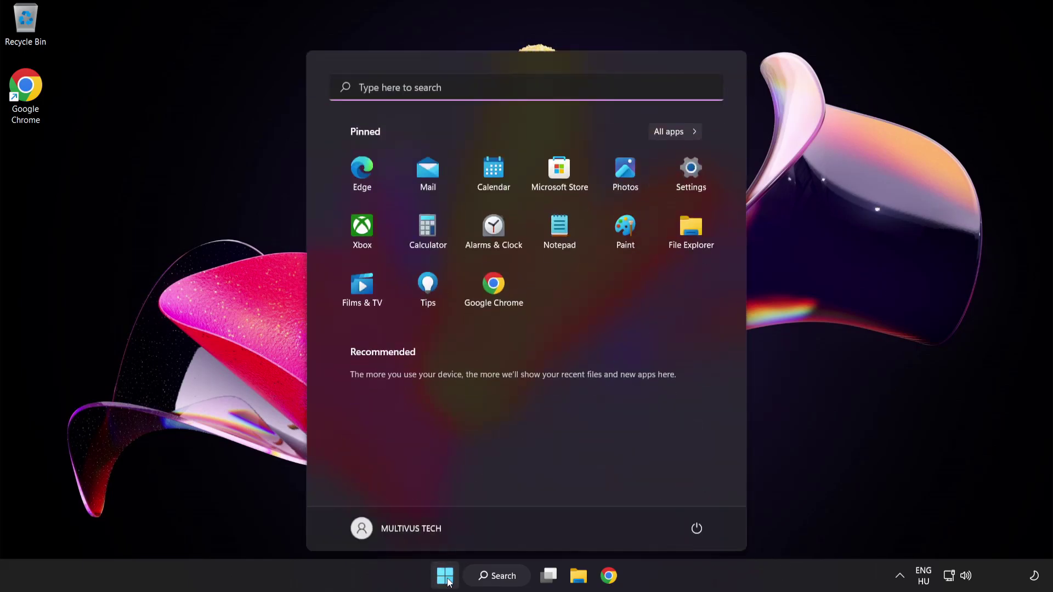
{"action": "left_click", "coordinate": [697, 528]}
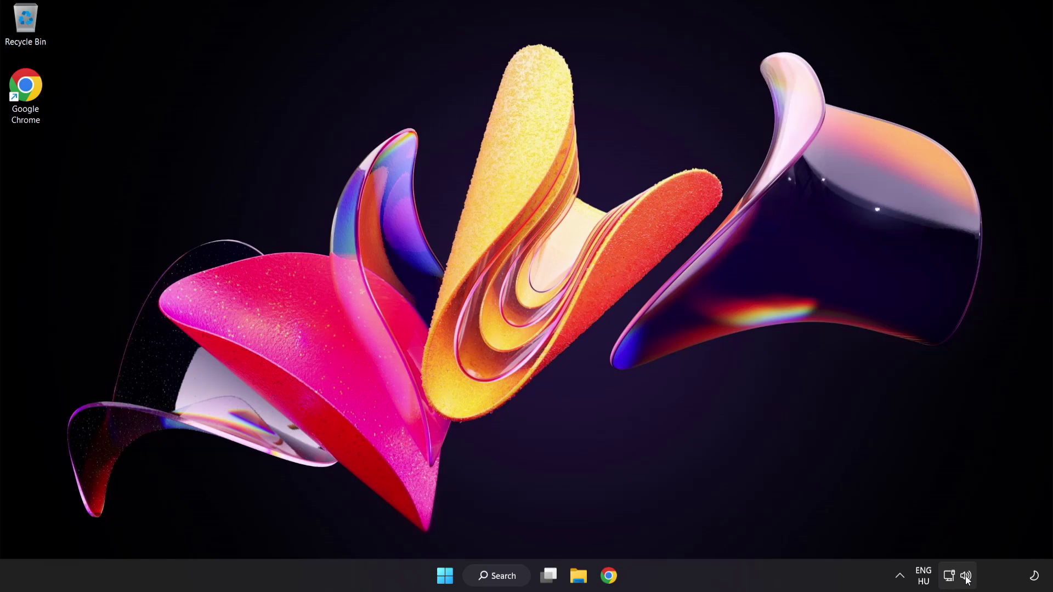
Step: Run 'Troubleshoot sound problems' from the system tray volume icon's menu
{"action": "right_click", "coordinate": [967, 576]}
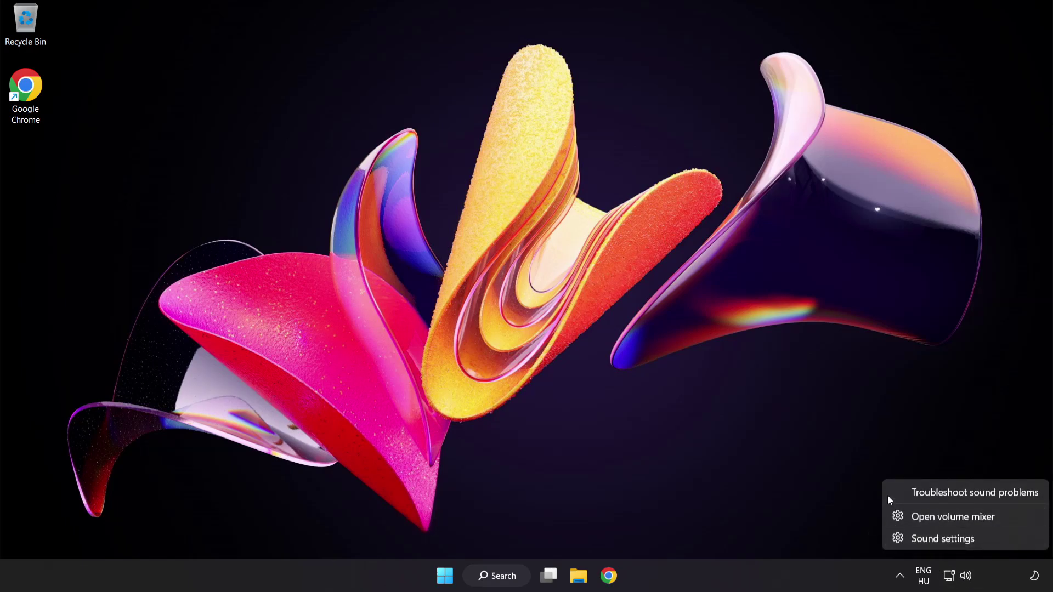
{"action": "left_click", "coordinate": [978, 492]}
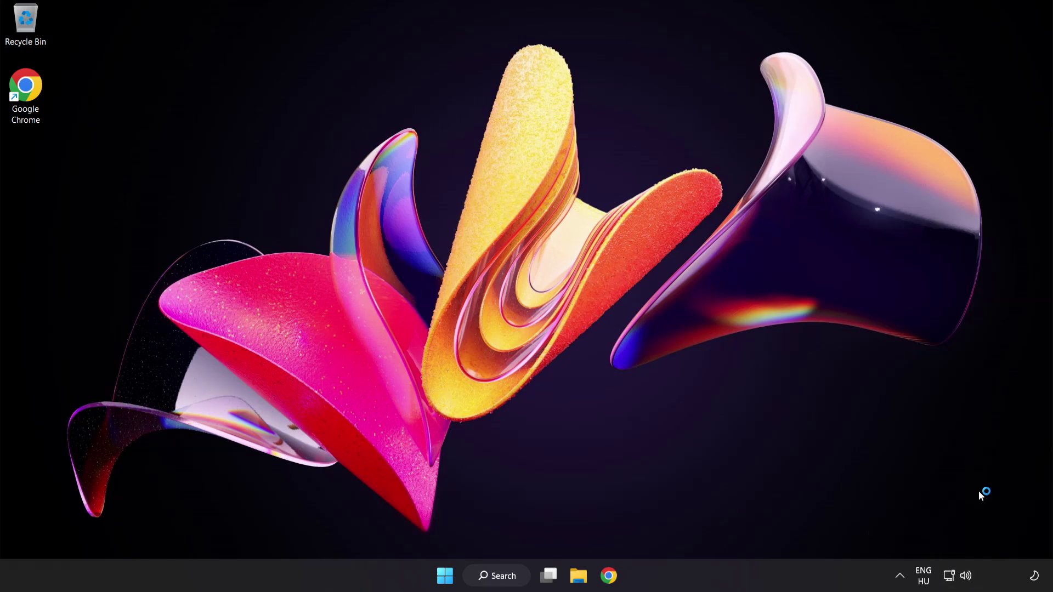